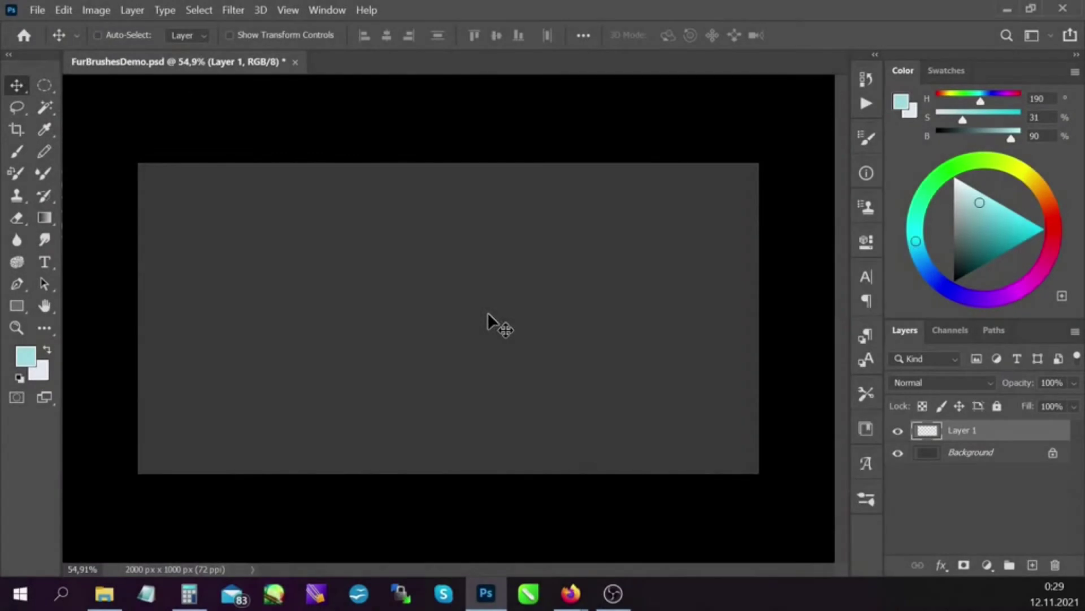
Step: Draw a circle and shade it with gradients, bright upper-right to dark lower-left
key("m")
left_click_drag(276, 292, 408, 423)
key("g")
key("x")
mouse_move(409, 281)
left_mouse_down()
mouse_move(295, 391)
mouse_move(300, 294)
left_mouse_up()
key("d")
left_click_drag(303, 441, 337, 362)
key("x")
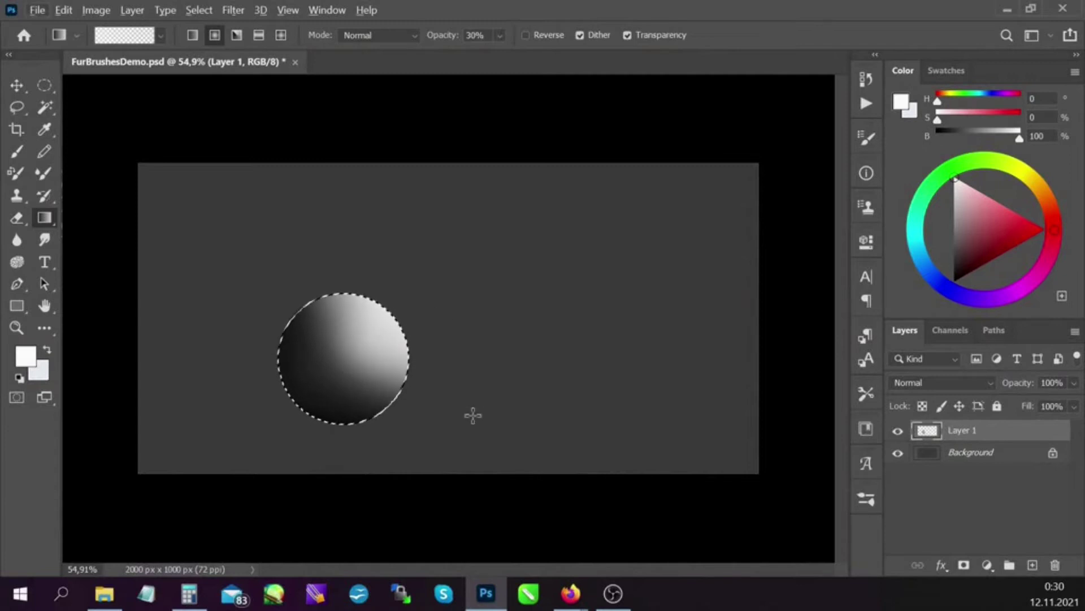
Step: Duplicate the sphere onto Layers 2 and 3 and add an empty Layer 4 for fur
key("v")
key("ctrl+j")
key("ctrl+j")
left_click_drag(898, 452, 898, 474)
mouse_move(376, 379)
left_mouse_down()
mouse_move(249, 329)
mouse_move(371, 362)
left_mouse_up()
key("z")
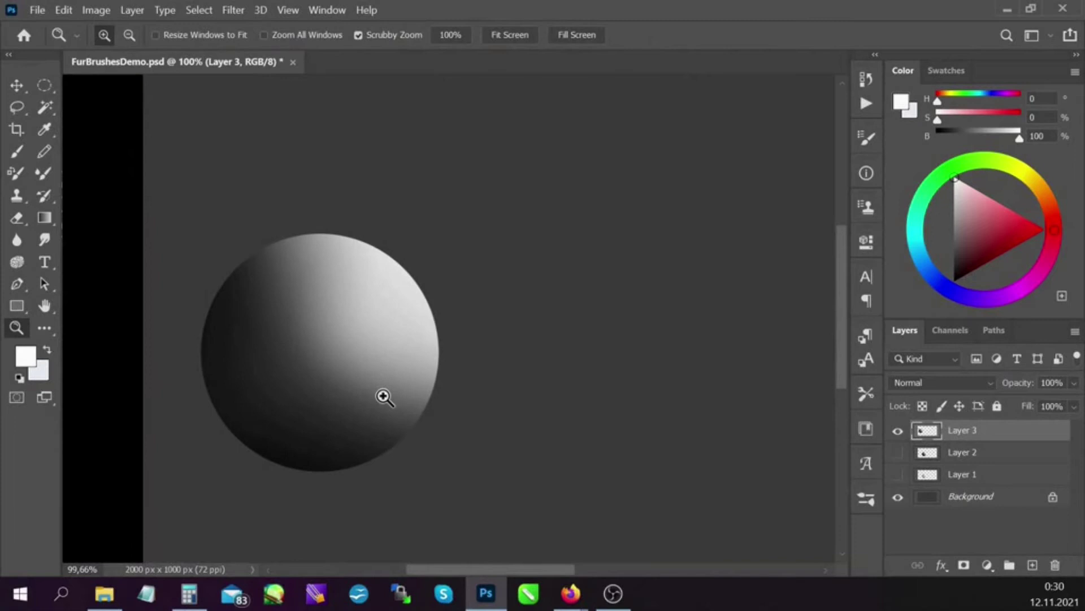
key("ctrl+shift+alt+n")
key("b")
right_click(419, 390)
Step: Choose a thick fur brush and paint dark grey fur over the sphere's lower half
scroll(599, 351, "down", 3)
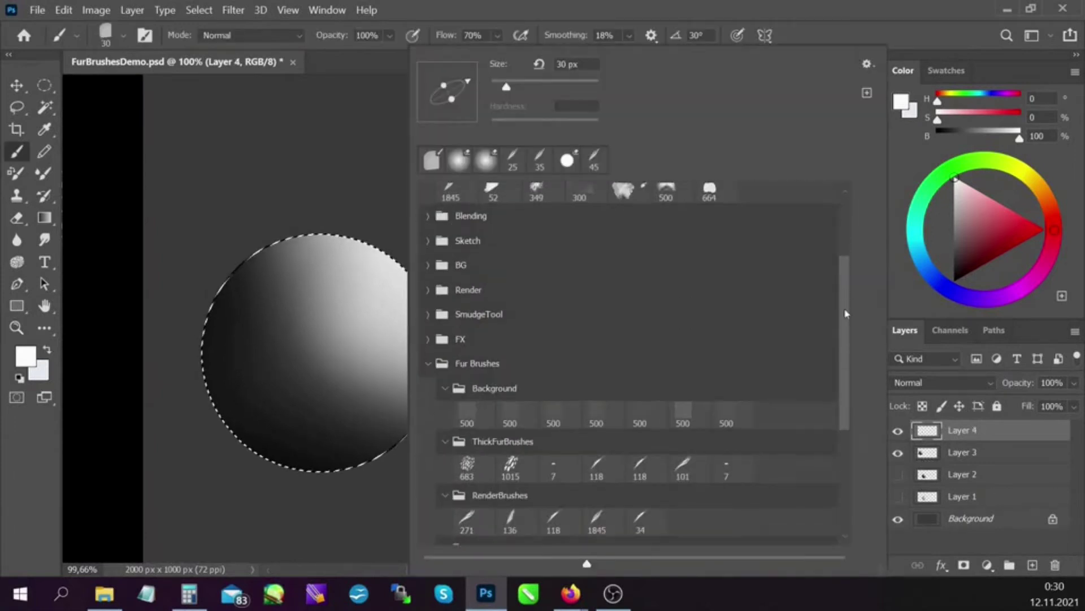
scroll(599, 352, "down", 3)
left_click(511, 348)
key("Return")
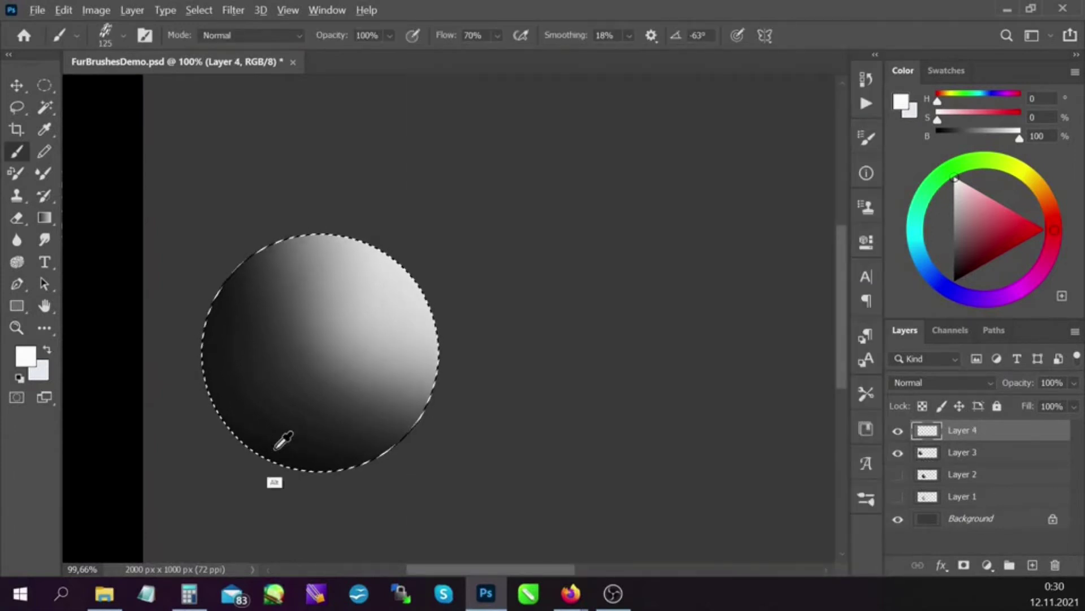
left_click(281, 436, "alt")
left_click_drag(262, 373, 388, 431)
left_click(271, 364, "alt")
key("bracketright")
left_click_drag(340, 310, 367, 403)
left_click_drag(291, 315, 311, 416)
Step: Paint mid and light grey fur across the upper sphere, sampling its highlight tones
left_click(274, 250, "alt")
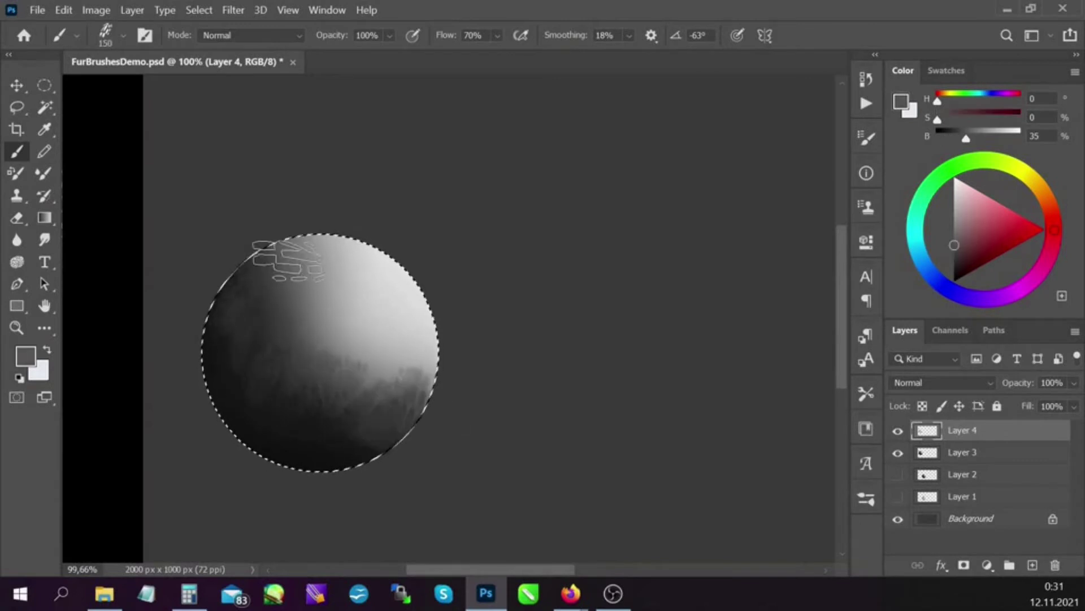
mouse_move(339, 278)
left_mouse_down()
mouse_move(328, 266)
mouse_move(403, 326)
left_mouse_up()
left_click(324, 279, "alt")
left_click(310, 328, "alt")
mouse_move(317, 306)
left_mouse_down()
mouse_move(375, 303)
mouse_move(348, 286)
mouse_move(272, 294)
left_mouse_up()
left_click(315, 310, "alt")
left_click(404, 325, "alt")
right_click(386, 327)
Step: Choose a finer RenderBrushes fur brush and paint light grey strands across the sphere
left_click(492, 404)
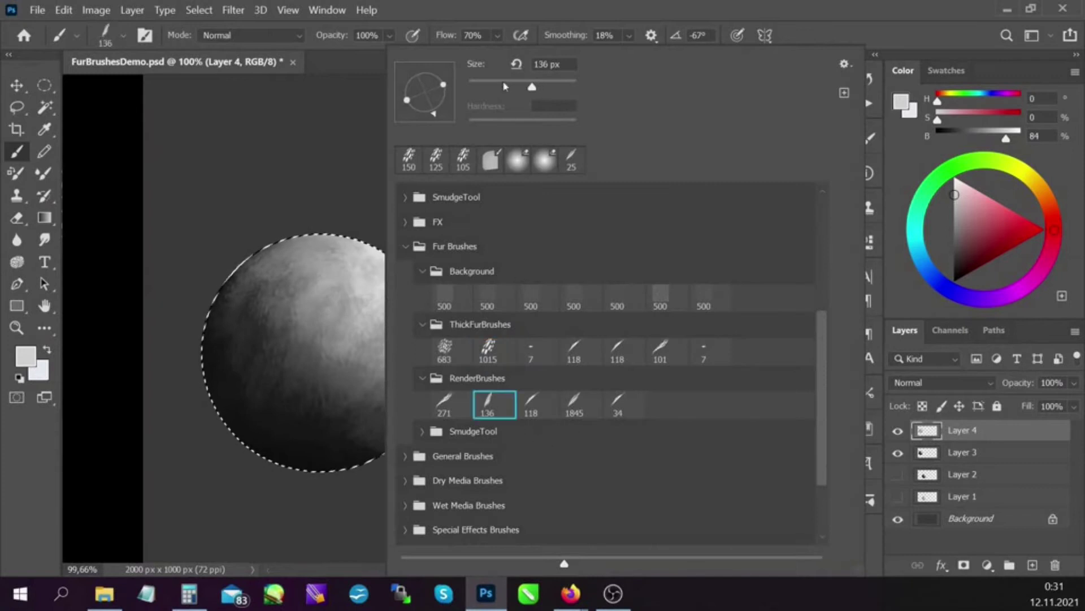
key("Return")
left_click(234, 364, "alt")
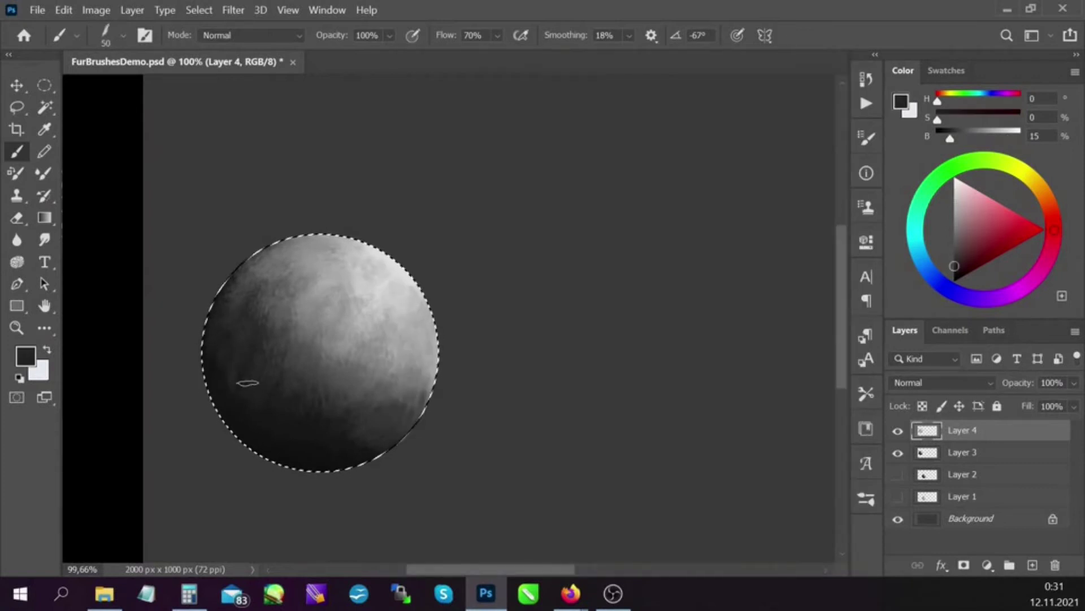
left_click(272, 367, "alt")
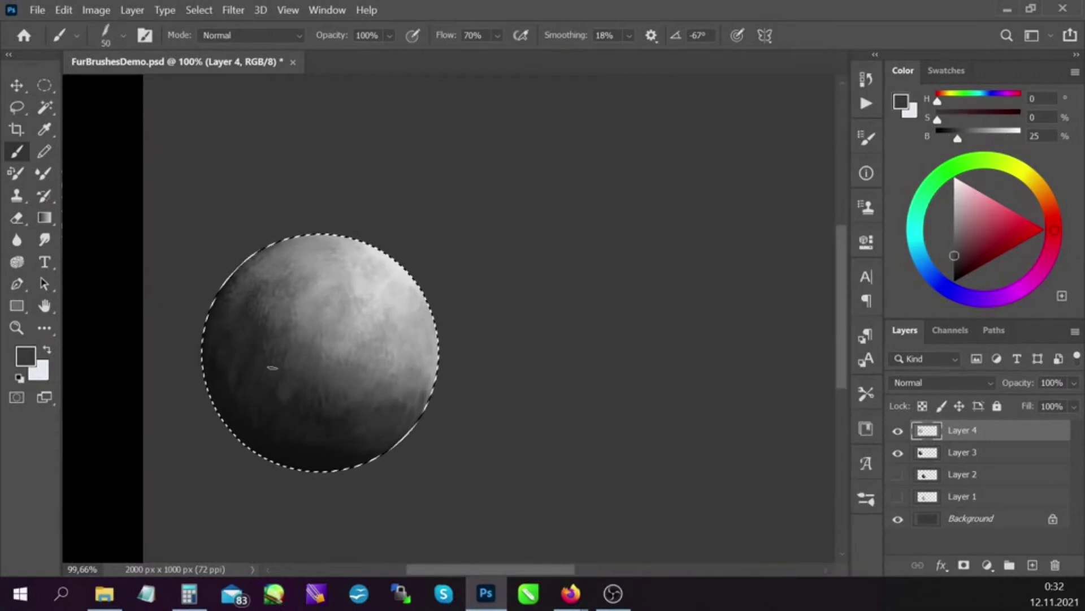
left_click(236, 279, "alt")
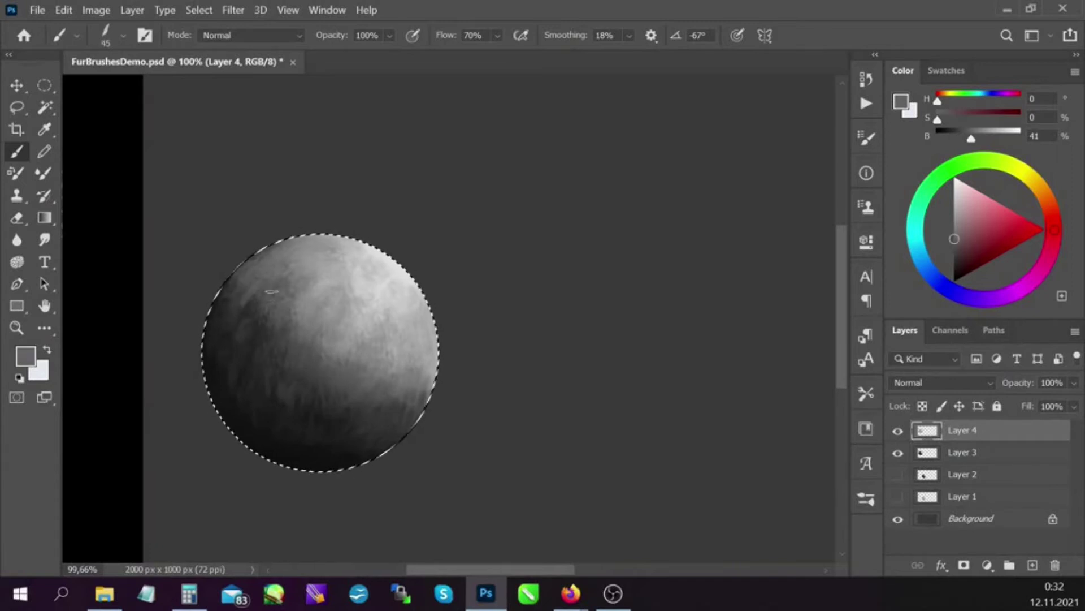
left_click(362, 382, "alt")
left_click(401, 380, "alt")
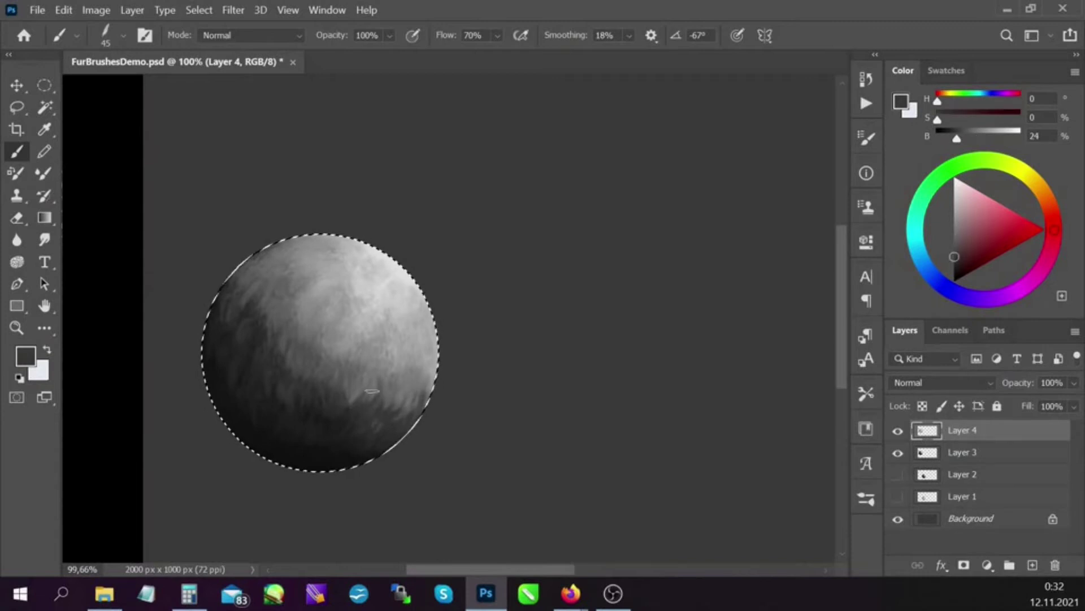
left_click(327, 410, "alt")
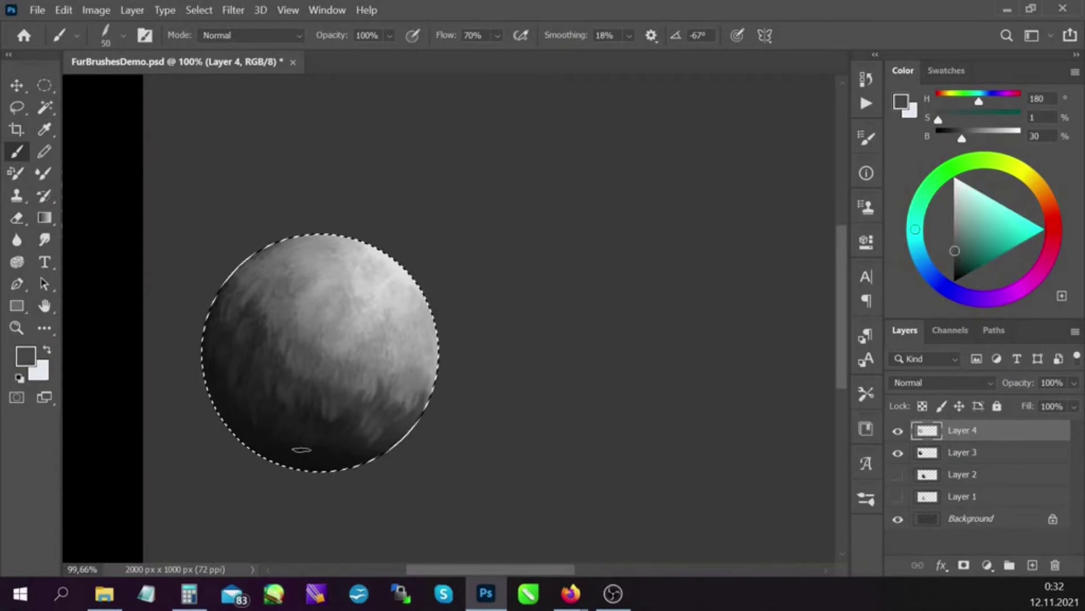
left_click(218, 358, "alt")
left_click(237, 435, "alt")
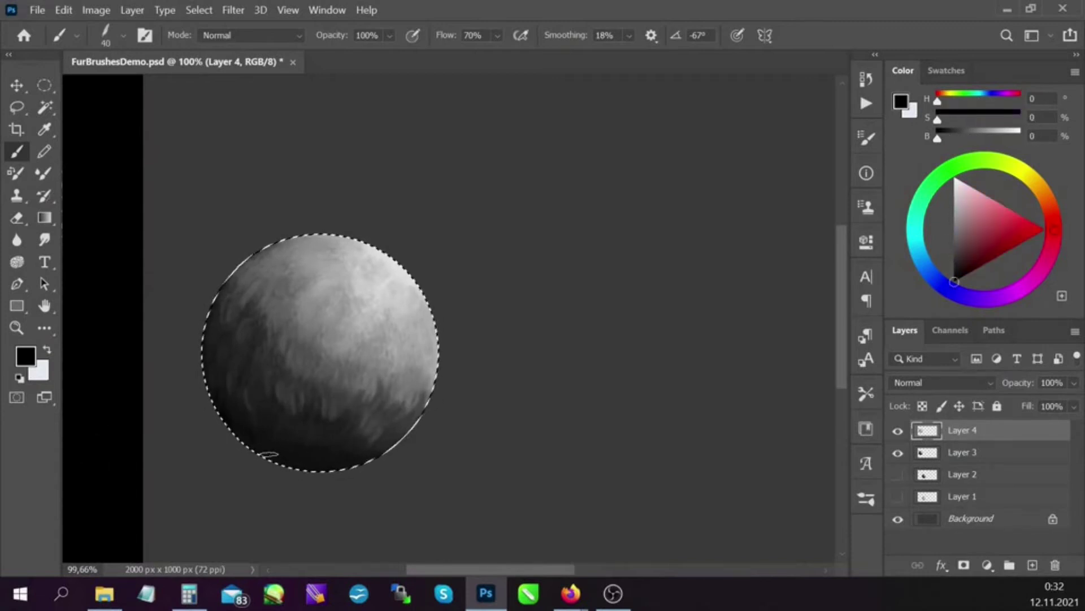
left_click(231, 433, "alt")
left_click(324, 464, "alt")
left_click(288, 274, "alt")
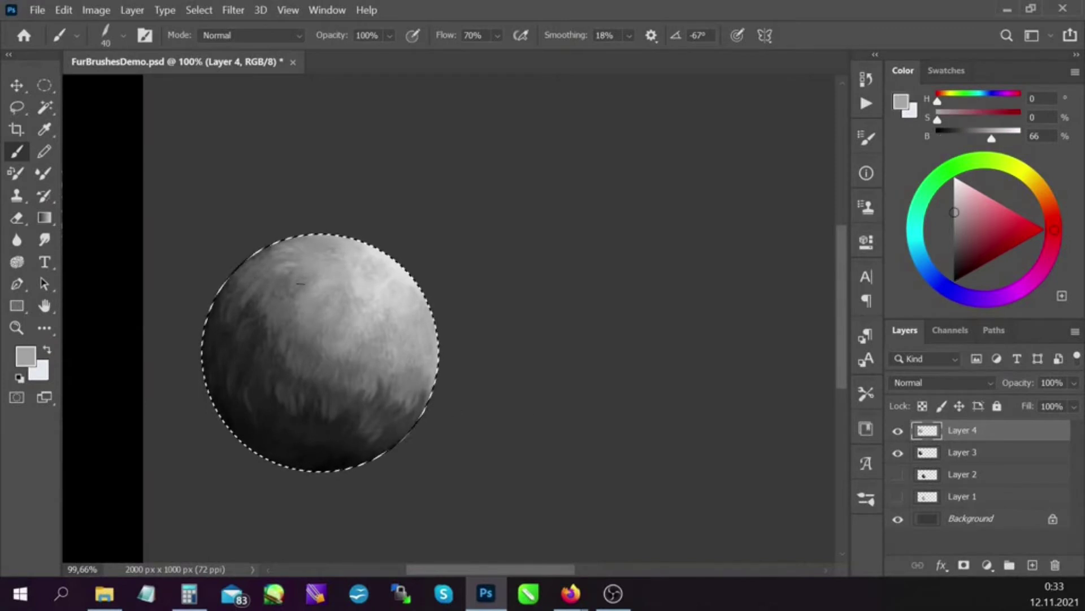
left_click_drag(306, 311, 339, 330)
Step: Paint near-black fur strands past the lower-left and bottom edges
left_click(396, 316, "alt")
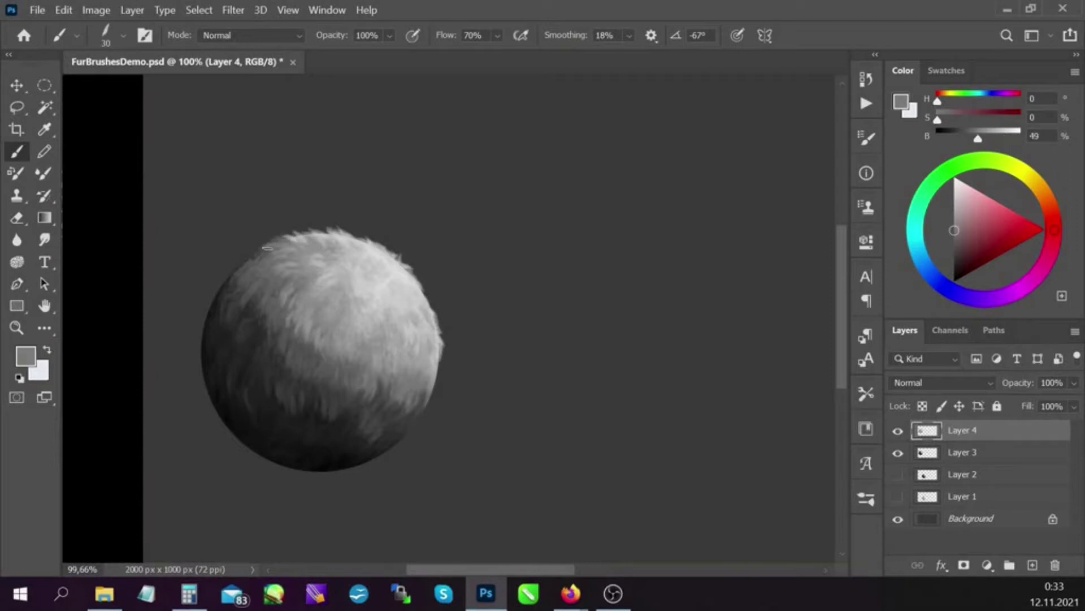
left_click(213, 308, "alt")
left_click(208, 311, "alt")
left_click_drag(208, 358, 220, 407)
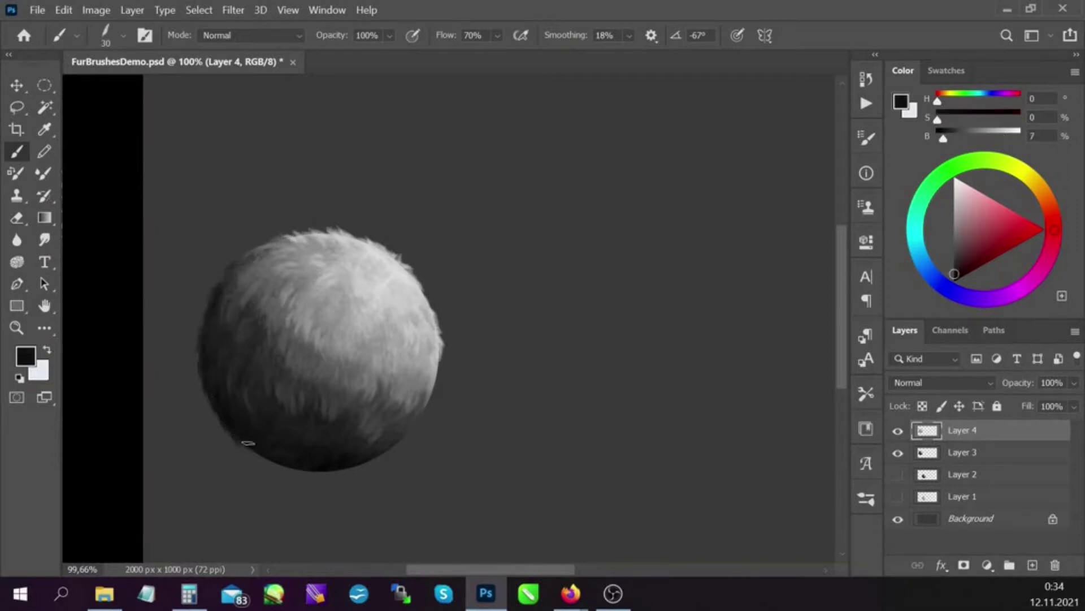
left_click_drag(291, 465, 350, 453)
Step: Refine the right and upper fur with mid grey to near-white strands
left_click(349, 453, "alt")
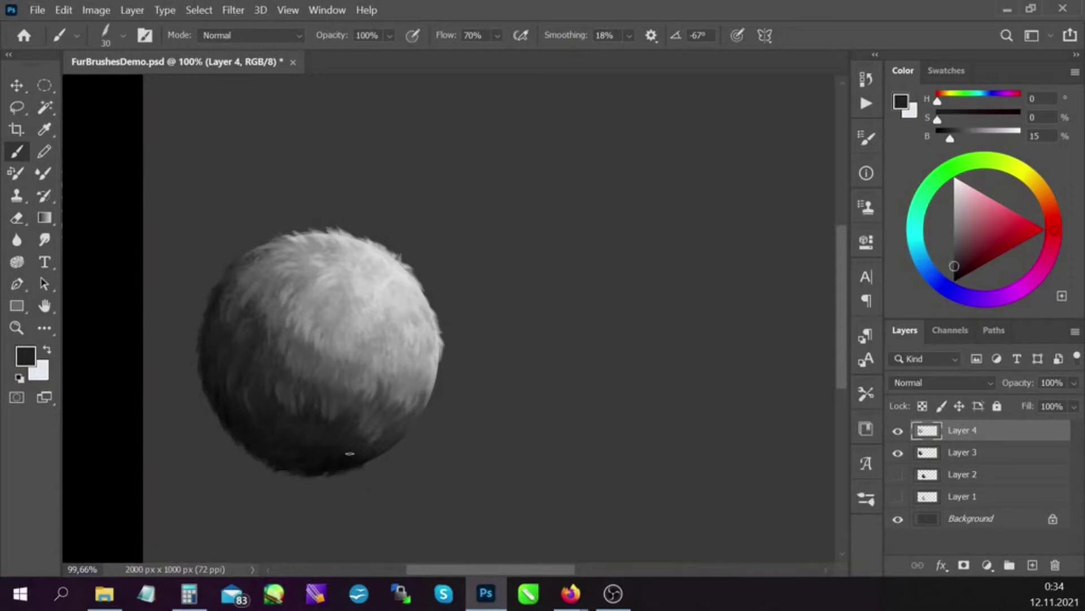
left_click(398, 429, "alt")
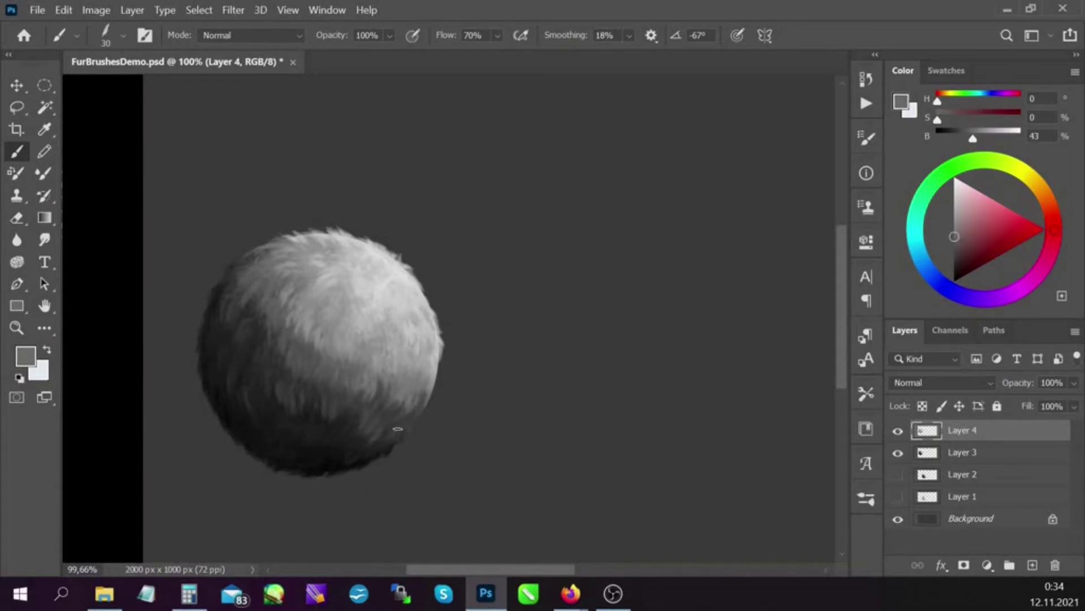
left_click(433, 371, "alt")
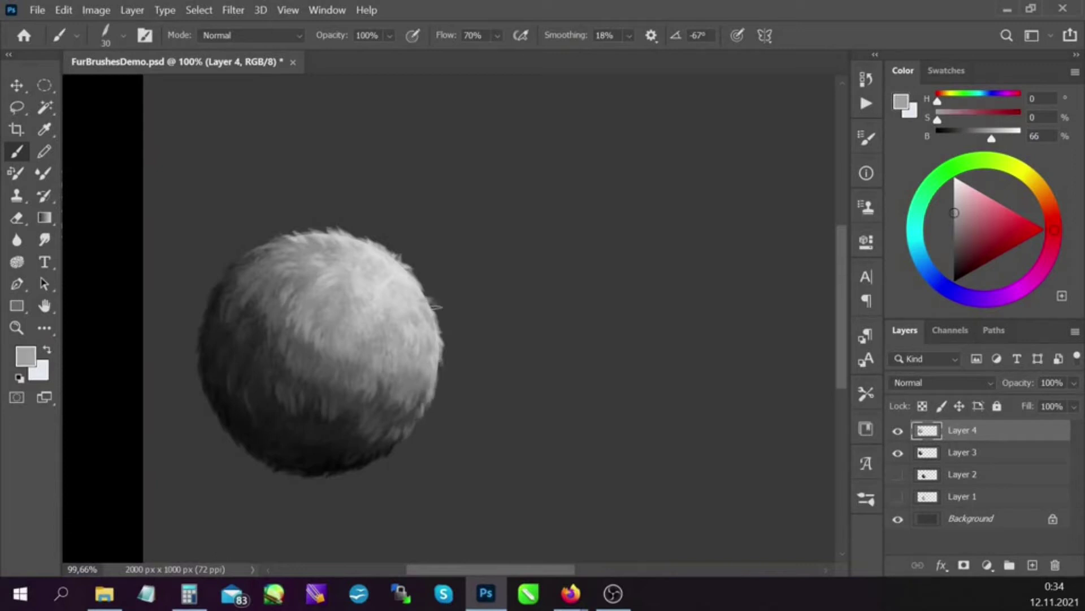
left_click(398, 309, "alt")
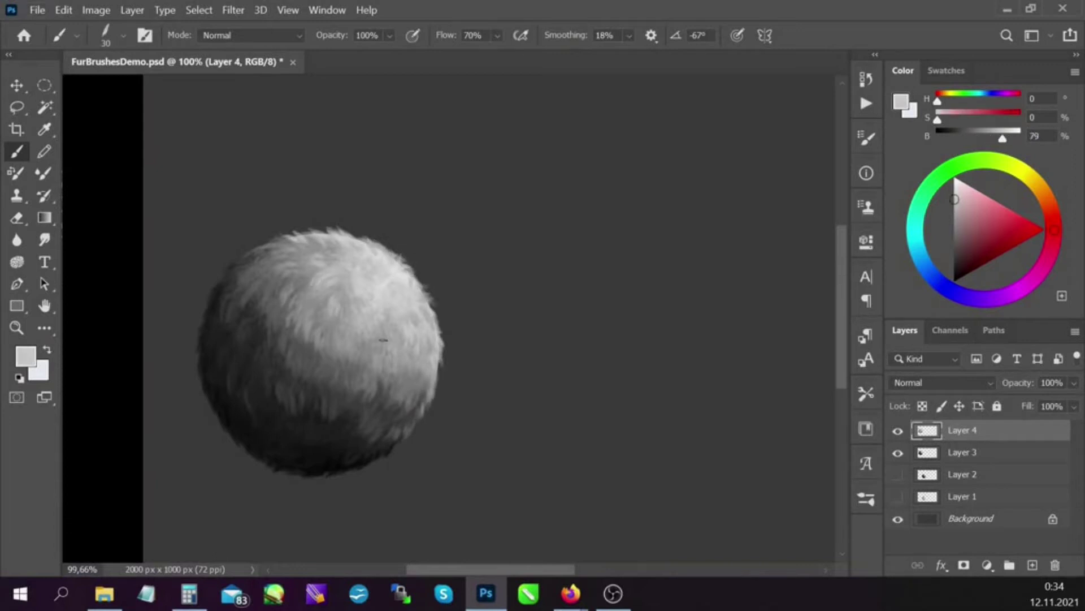
left_click(395, 294, "alt")
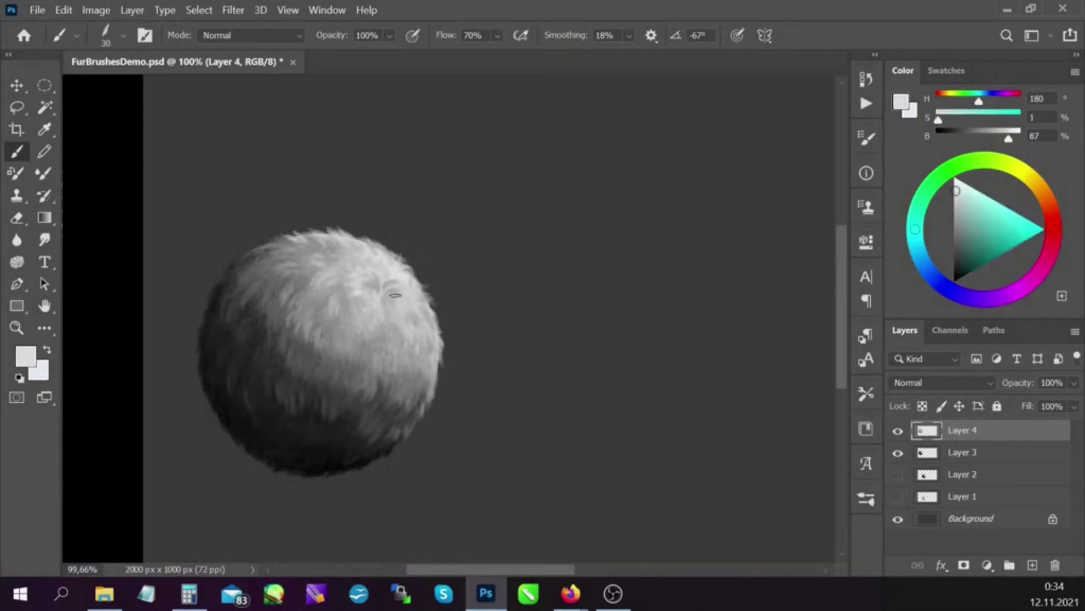
left_click(355, 241, "alt")
Step: Add final light grey strands, then create Layer 5 with the sphere selection loaded
left_click(397, 368, "alt")
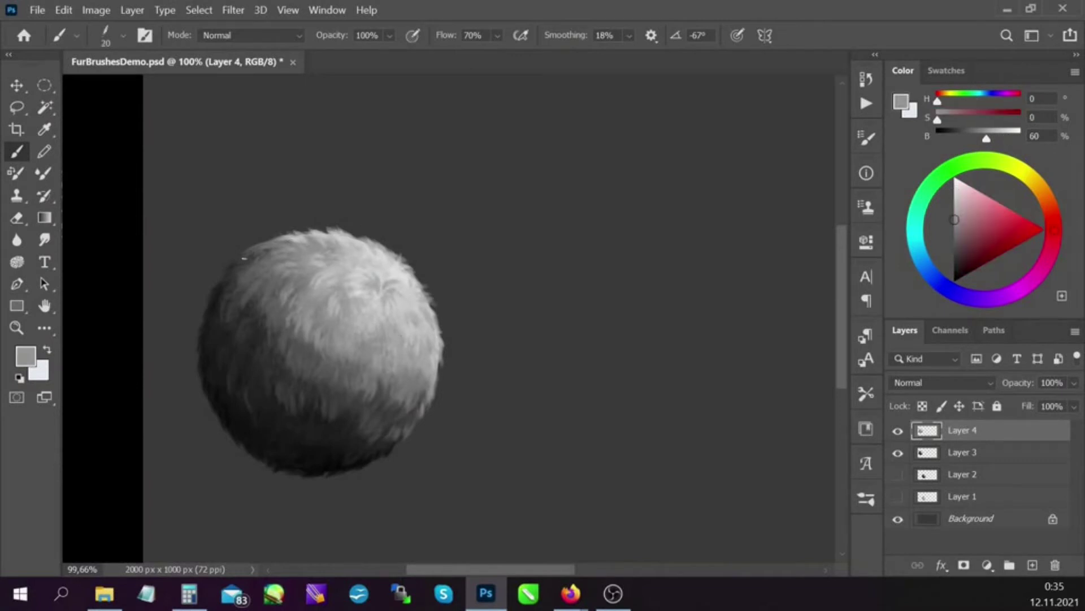
left_click(346, 249, "alt")
left_click(409, 299, "alt")
left_click(282, 357, "alt")
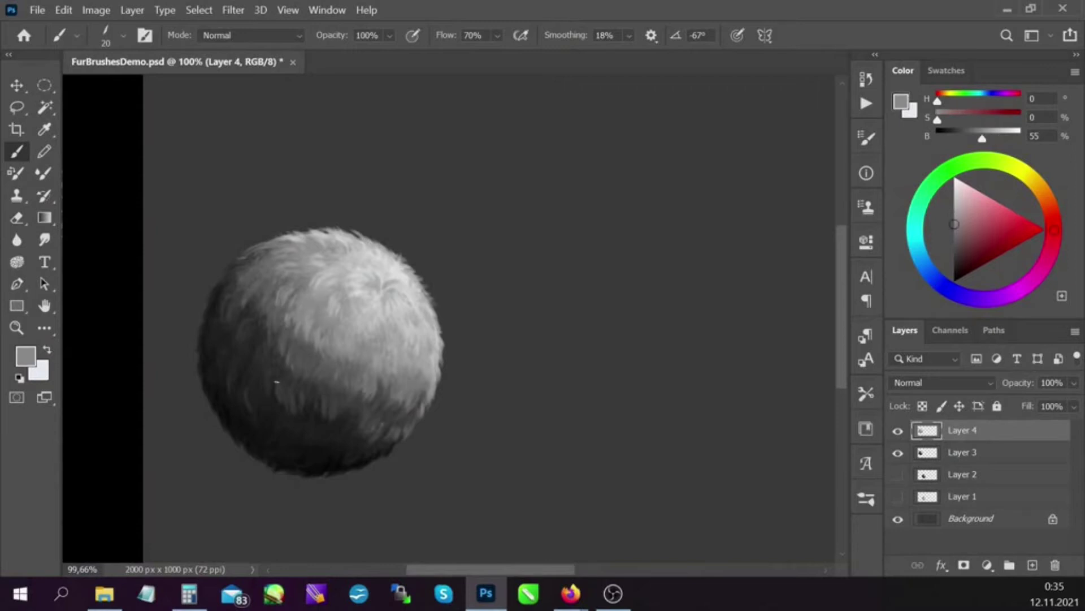
left_click(927, 452, "ctrl")
left_click(1032, 564)
Step: Tint the sphere teal with Multiply-mode gradients on the new layer
left_click(942, 383)
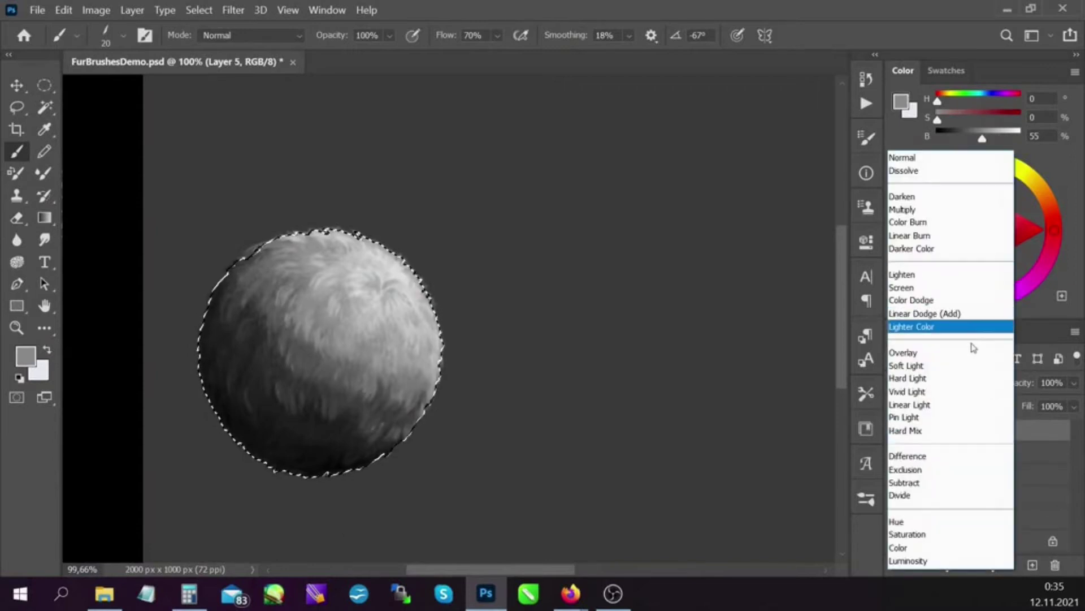
left_click(910, 211)
key("g")
key("alt+BackSpace")
left_click_drag(284, 346, 214, 204)
left_click_drag(298, 329, 131, 247)
left_click_drag(382, 322, 495, 458)
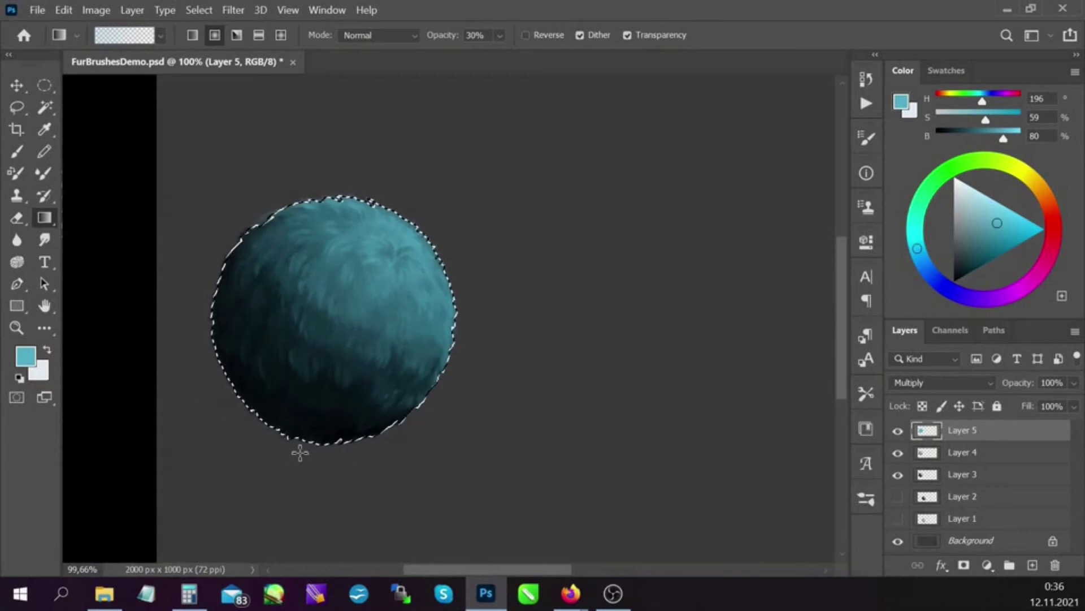
key("ctrl+d")
Step: Merge the sphere layers and set Levels to black 5, midtones 1.11, white 244
left_click(962, 452)
left_click(962, 475, "shift")
key("ctrl+e")
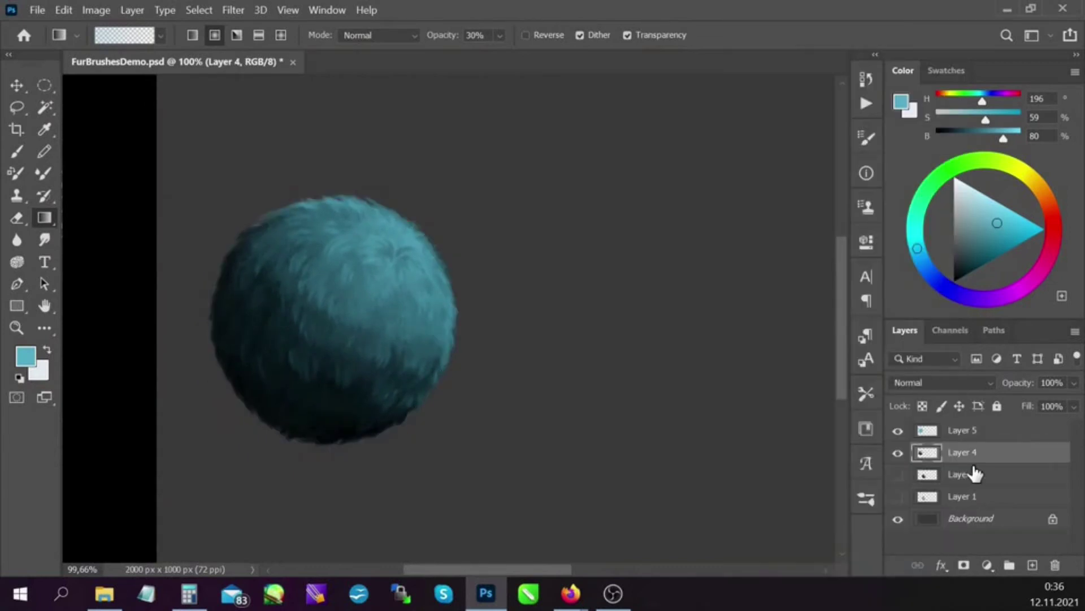
key("ctrl+l")
left_click_drag(904, 247, 894, 248)
left_click_drag(790, 247, 786, 247)
left_click_drag(690, 247, 695, 252)
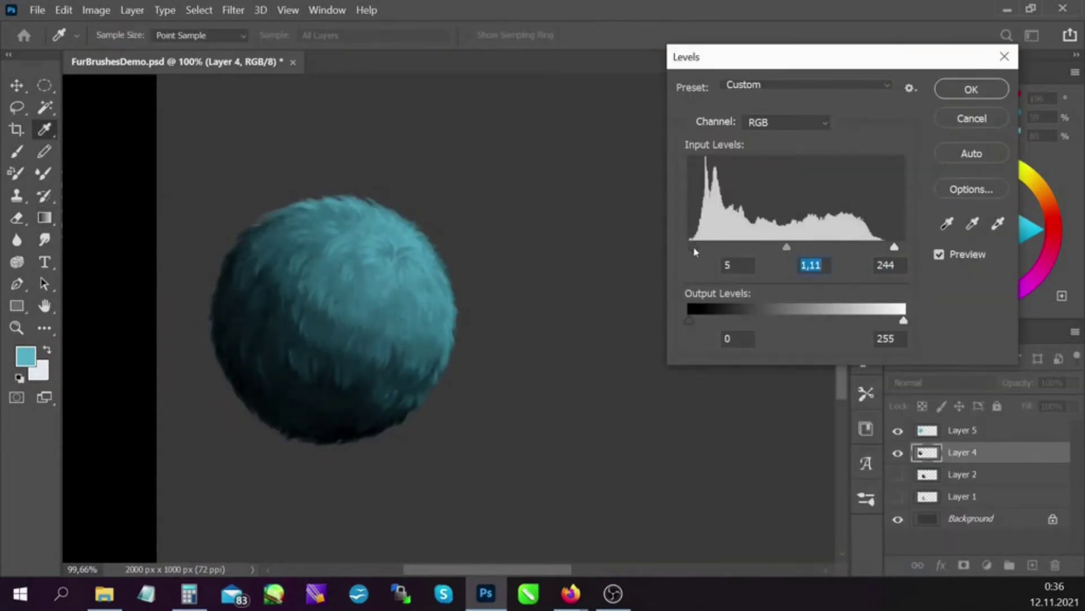
left_click(971, 89)
Step: Stamp the visible fur into Layer 6, hide Layers 4 and 5, and add Layer 7
left_click(927, 453, "ctrl")
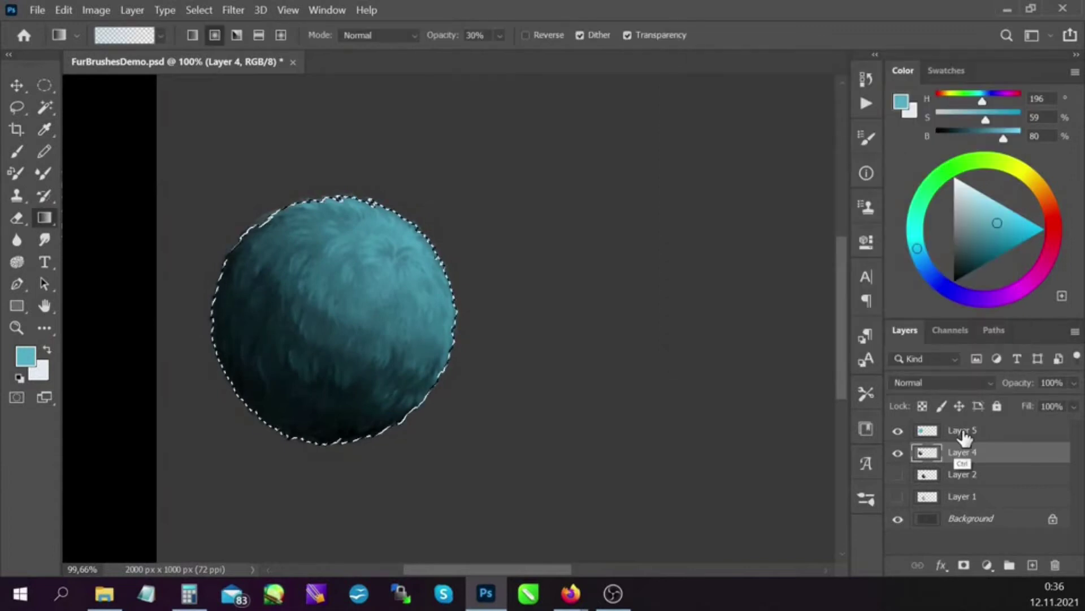
left_click(962, 430)
key("ctrl+shift+alt+n")
key("ctrl+h")
left_click_drag(898, 453, 897, 474)
left_click(1032, 565)
Step: Paint lighter teal fur hairs on top with a fur brush, blending them with Smudge
key("b")
right_click(557, 364)
double_click(635, 404)
left_click(377, 240, "alt")
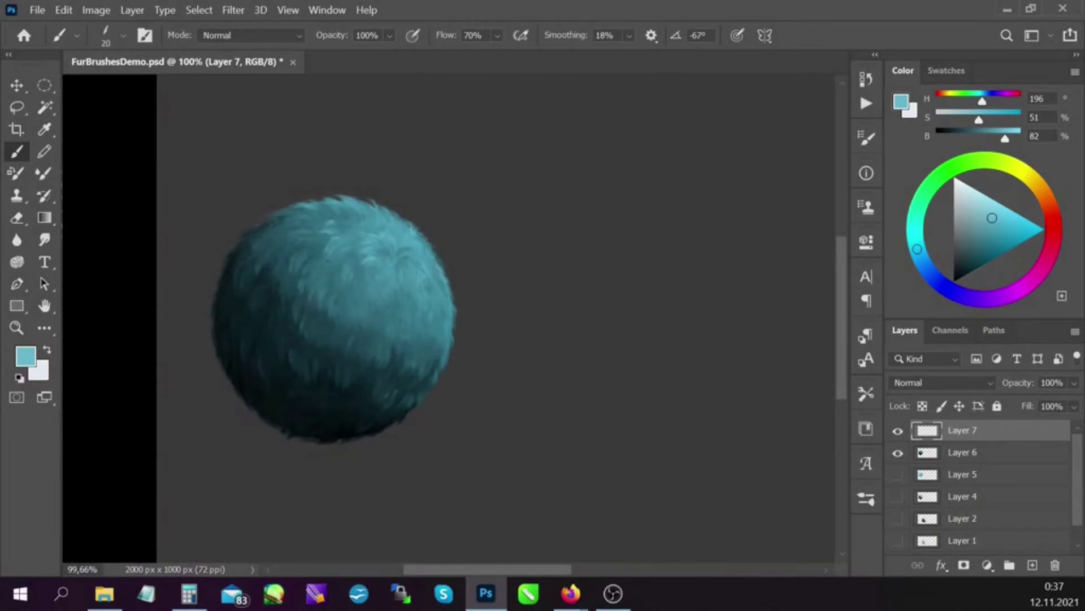
key("bracketright")
left_click(340, 244, "alt")
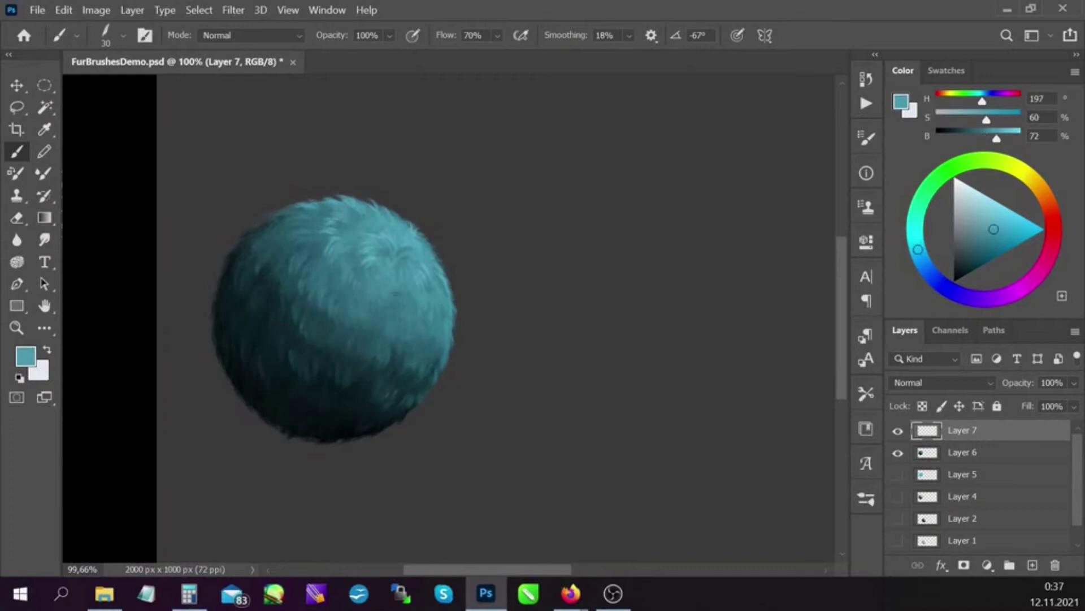
key("bracketleft")
left_click(394, 296, "alt")
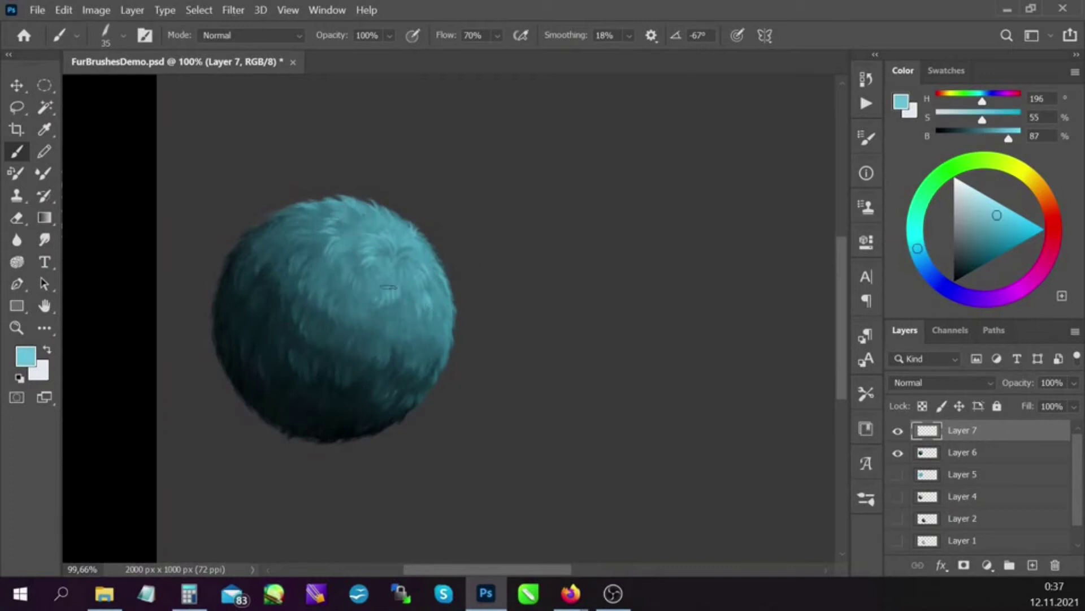
left_click(388, 287, "alt")
key("r")
key("b")
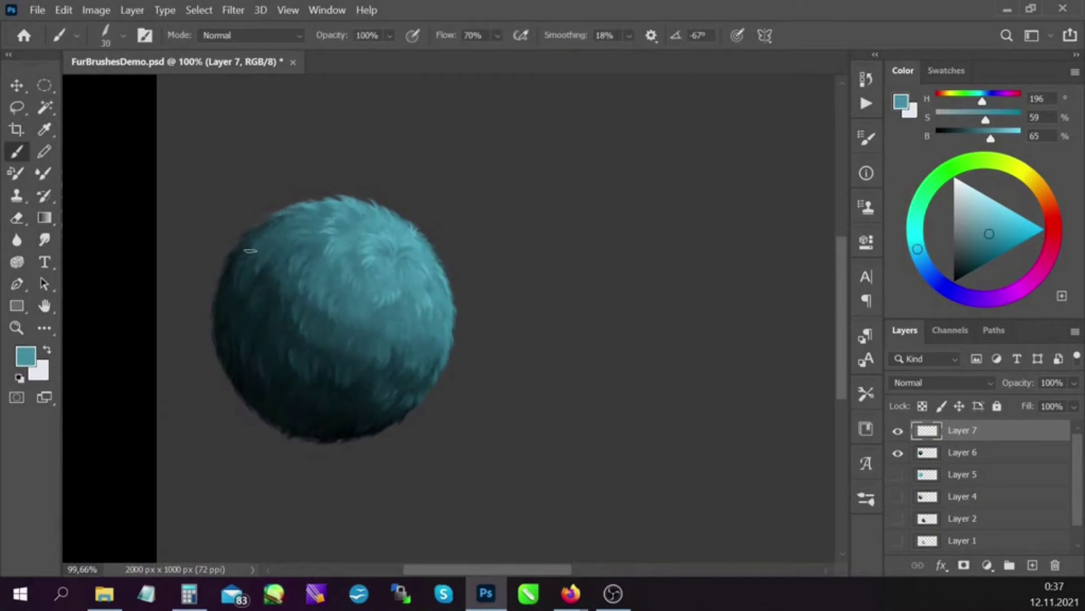
key("r")
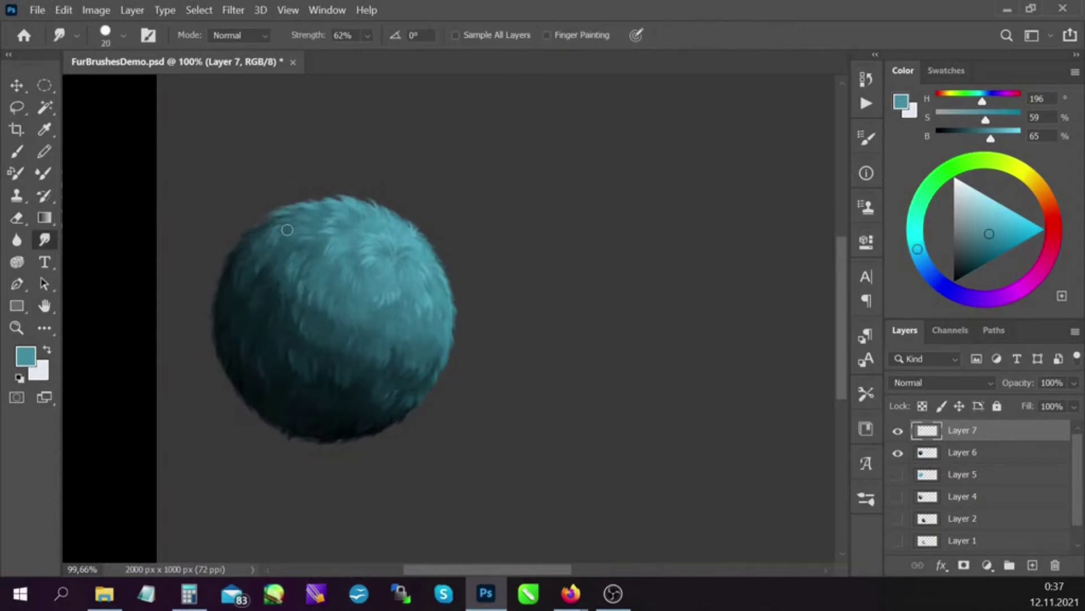
key("b")
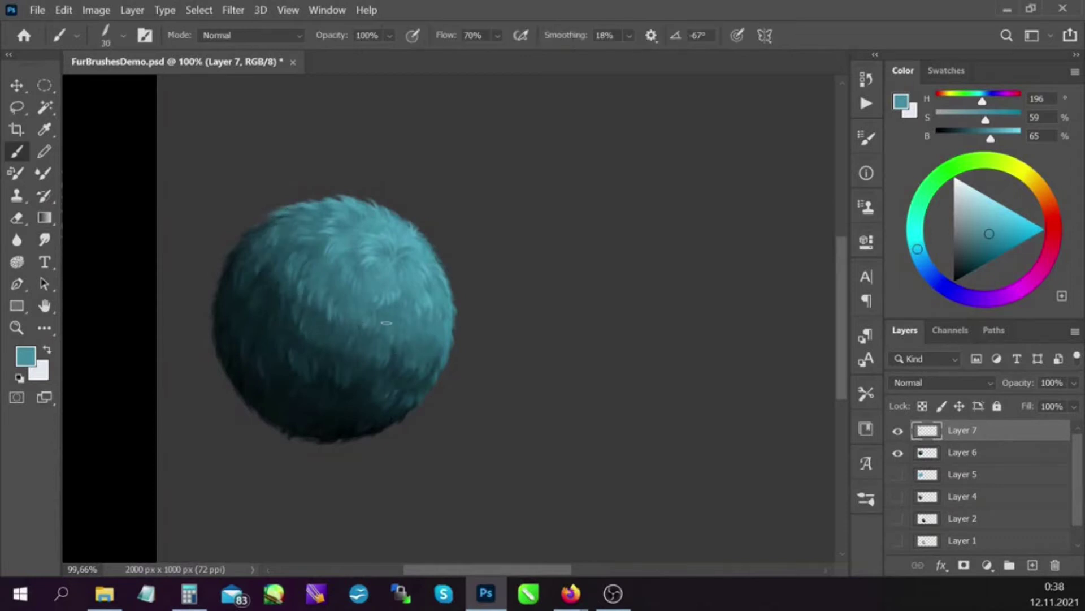
Step: Paint near-black teal shadow strands on the lower half and smudge them in
left_click(245, 292, "alt")
left_click(302, 367, "alt")
left_click(277, 365, "alt")
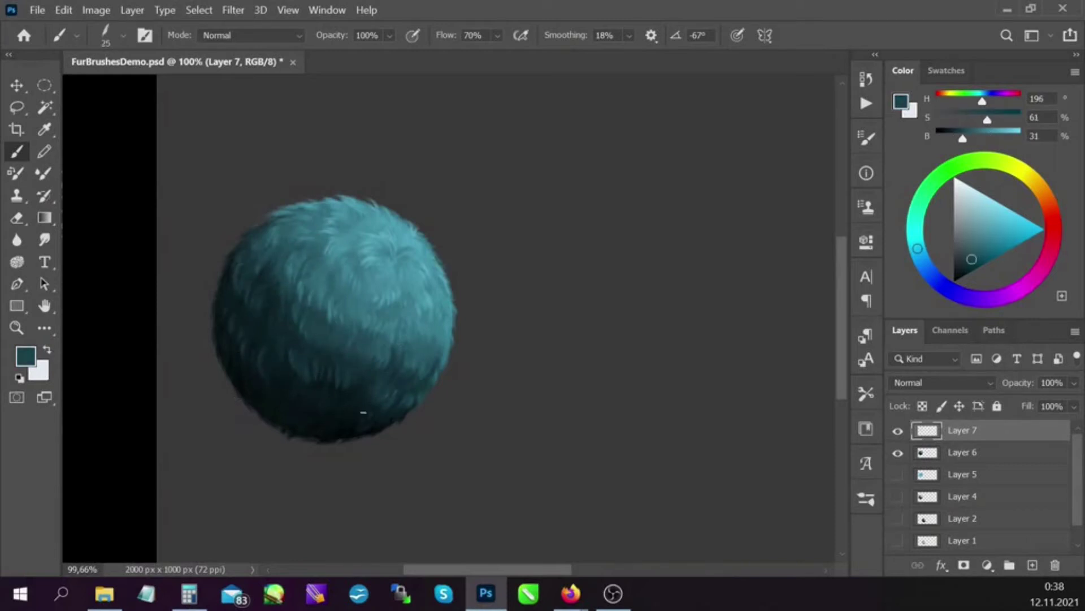
left_click(306, 351, "alt")
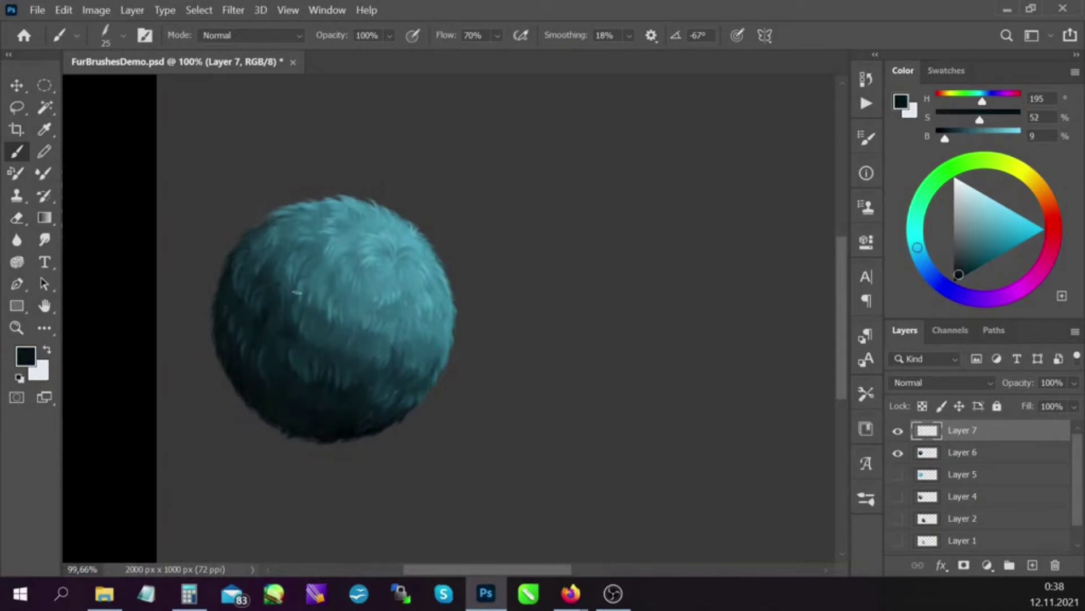
key("bracketright")
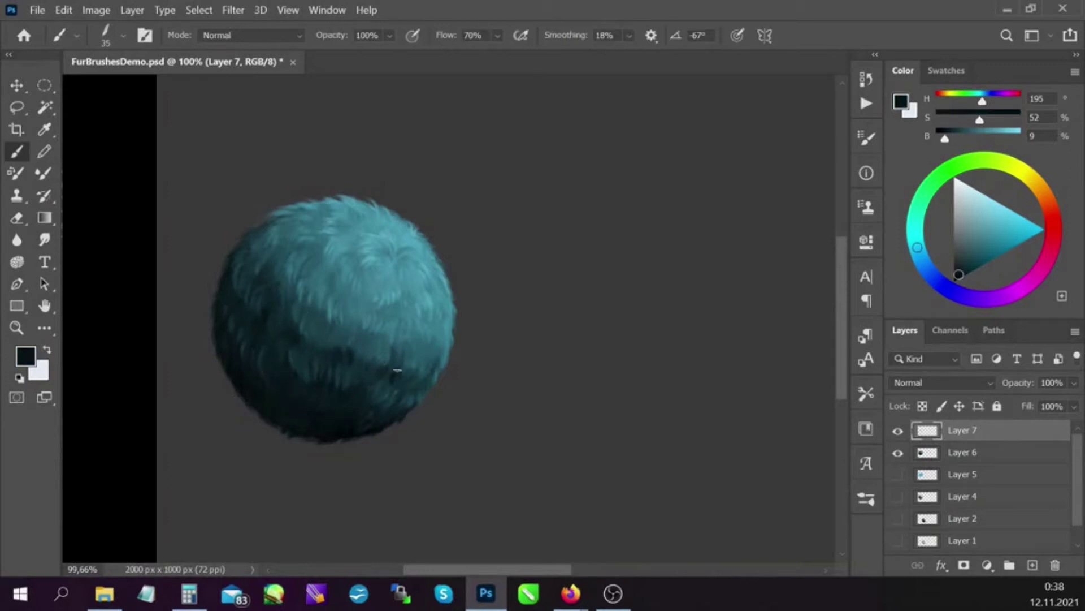
key("r")
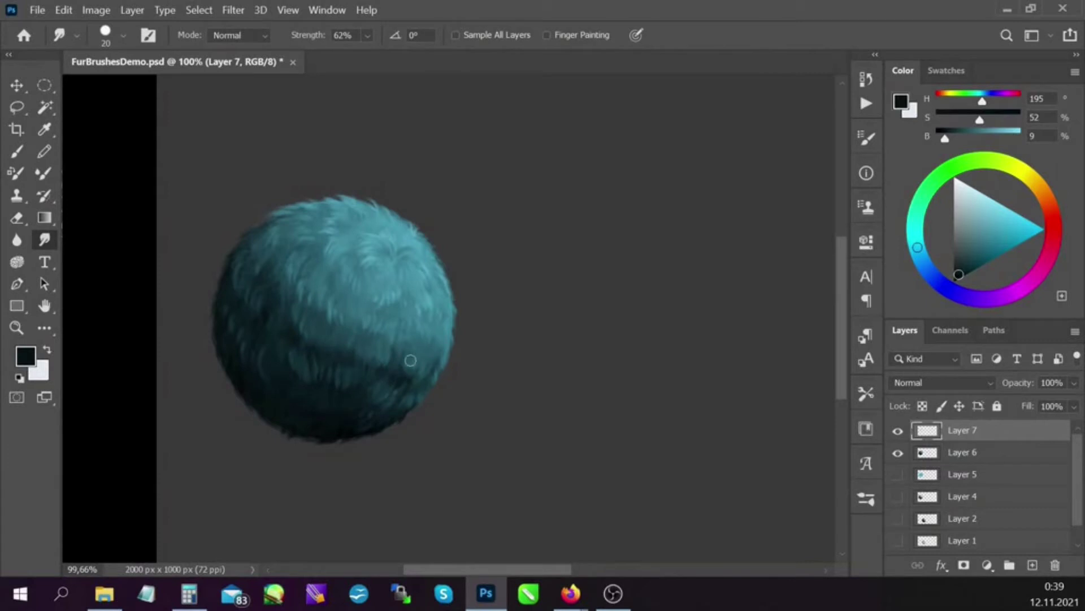
key("b")
Step: Add mid to dark teal strands, then create Layer 8 with the ball selection loaded
left_click(341, 332, "alt")
left_click(345, 295, "alt")
left_click(317, 325, "alt")
left_click(339, 387, "alt")
left_click(329, 400, "alt")
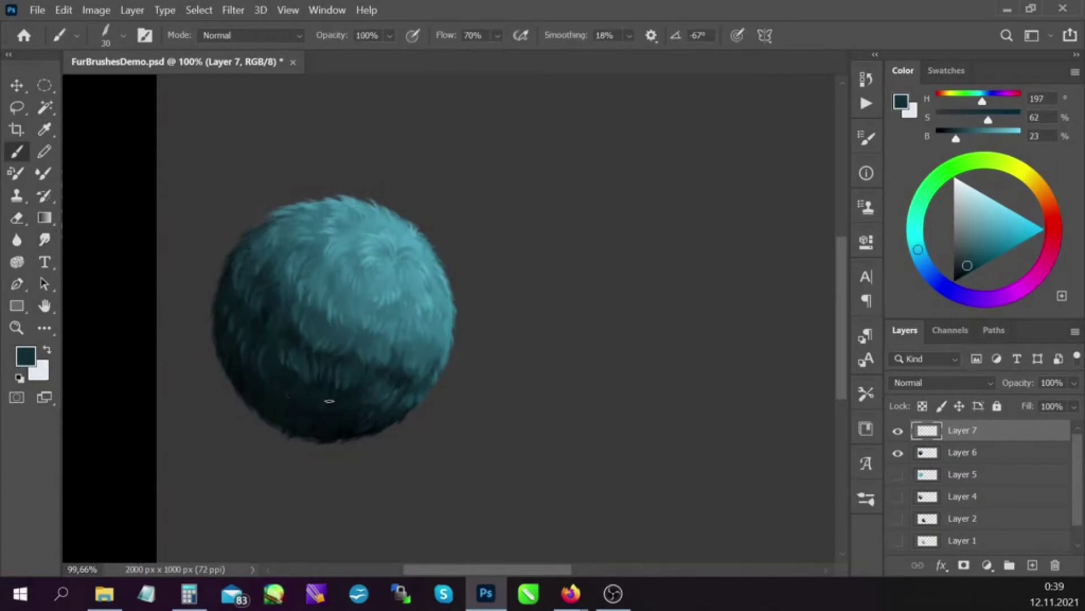
left_click(257, 396, "alt")
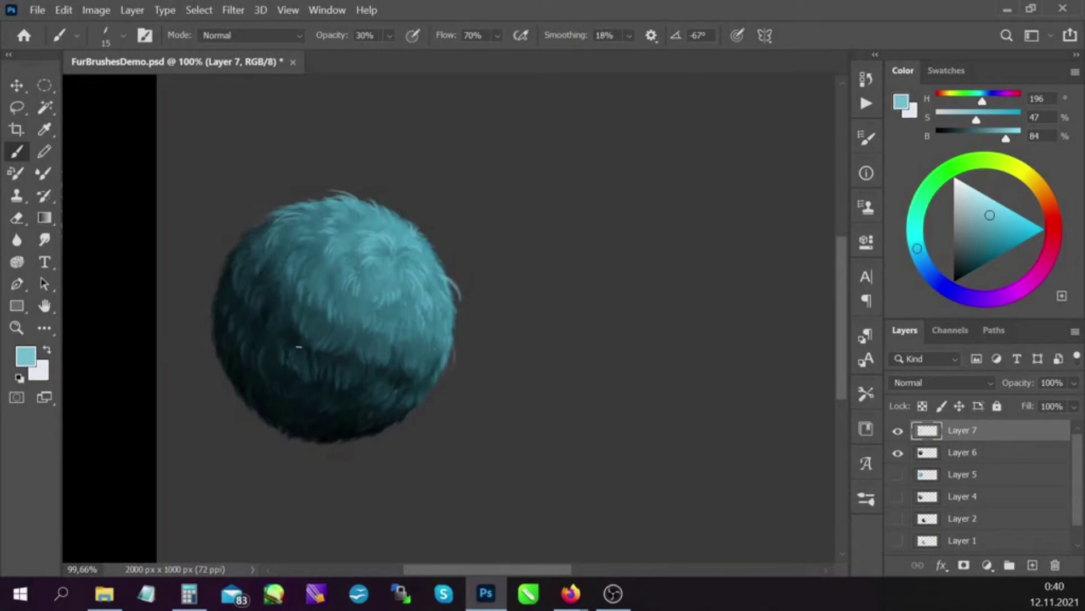
left_click(269, 220, "alt")
left_click(440, 364, "alt")
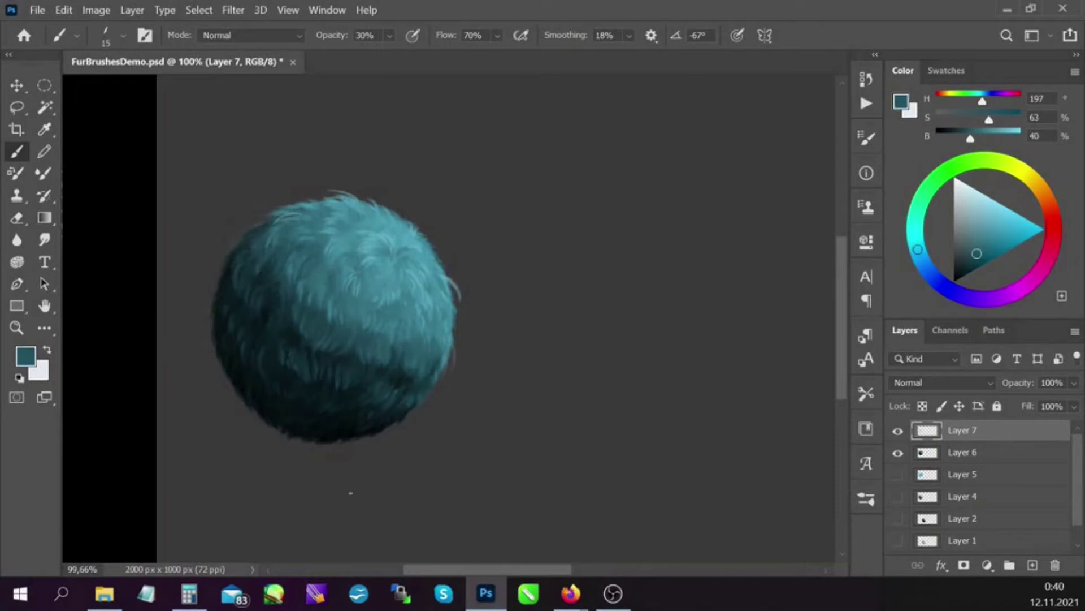
left_click(927, 452, "ctrl")
key("ctrl+shift+alt+n")
Step: Set Layer 8 to Overlay and lay a gradient across the fur ball
left_click(941, 382)
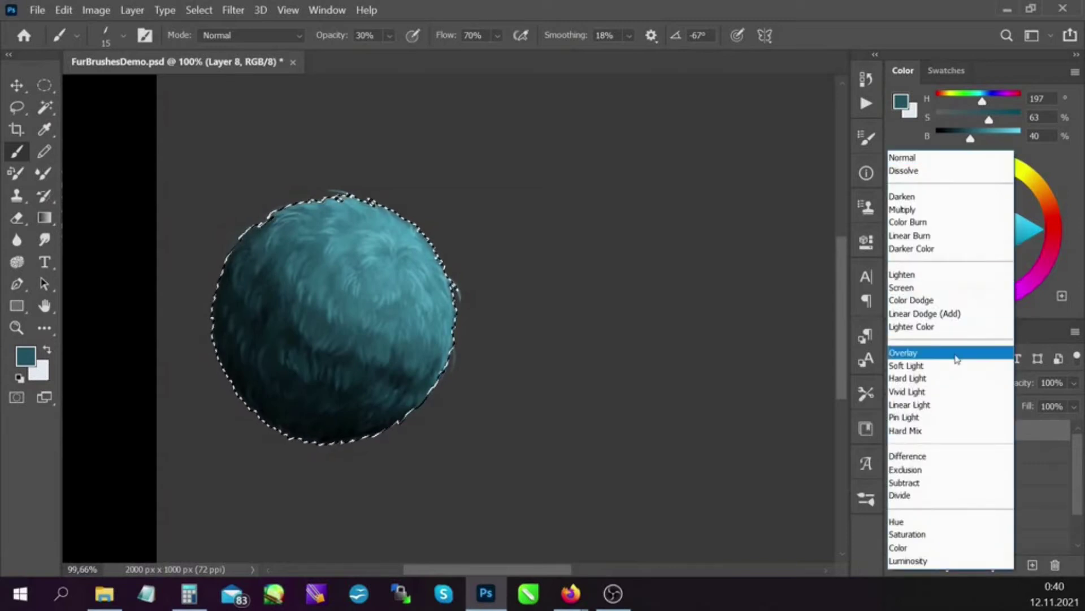
left_click(957, 357)
key("g")
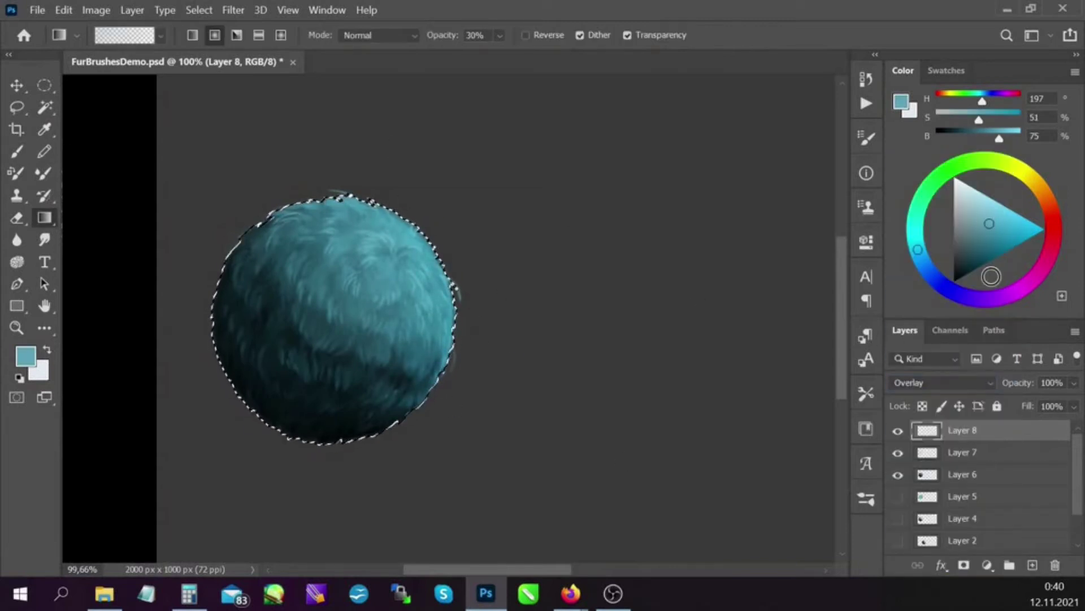
left_click_drag(425, 455, 373, 331)
key("ctrl+d")
Step: Zoom out and group the fur ball's Layers 3–8
key("z")
mouse_move(536, 458)
left_mouse_down()
mouse_move(474, 376)
mouse_move(455, 398)
left_mouse_up()
scroll(1080, 454, "down", 3)
left_click(978, 496, "shift")
key("ctrl+g")
Step: Duplicate the plain grey sphere layer and move the copy right of the fur ball
left_click(898, 452)
left_click(962, 452)
key("ctrl+j")
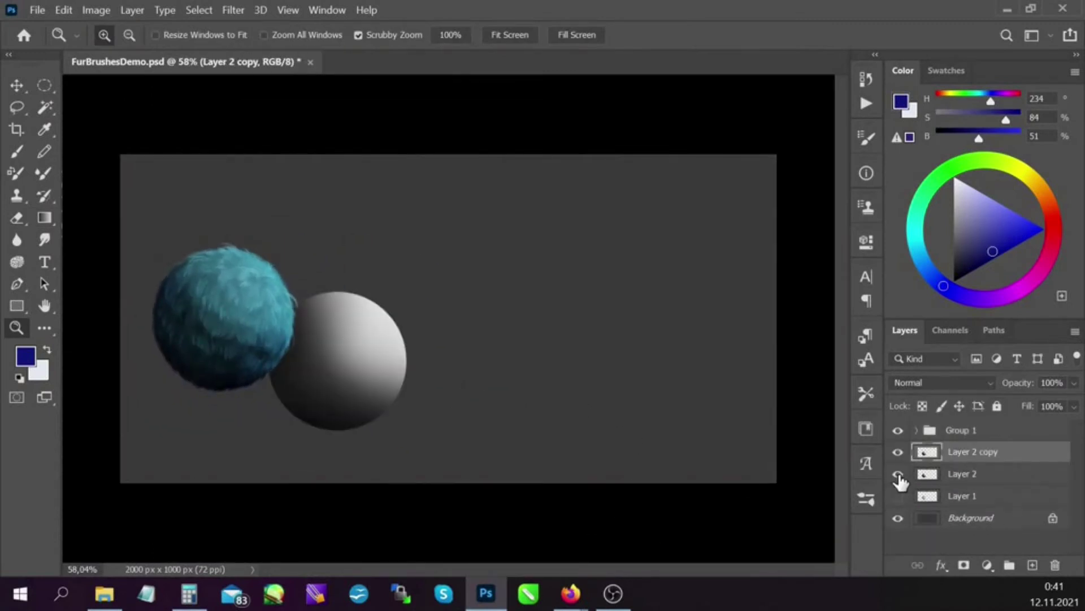
left_click(898, 473)
left_click_drag(368, 399, 444, 367)
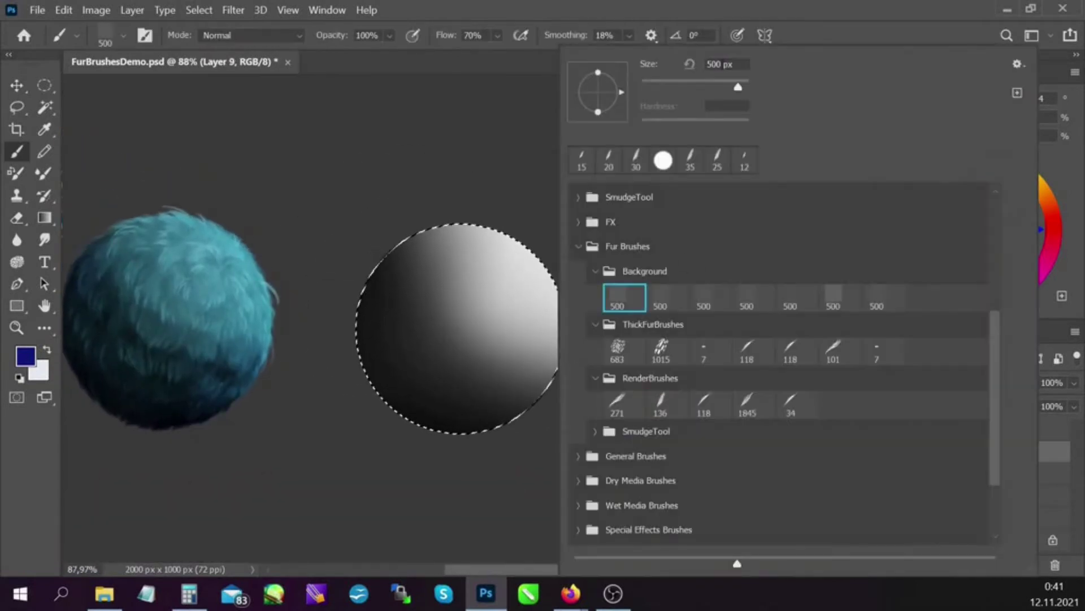
Step: Paint an 800 px fur texture over the second sphere, then add Layer 10 and sample its greys
left_click_drag(480, 500, 562, 422)
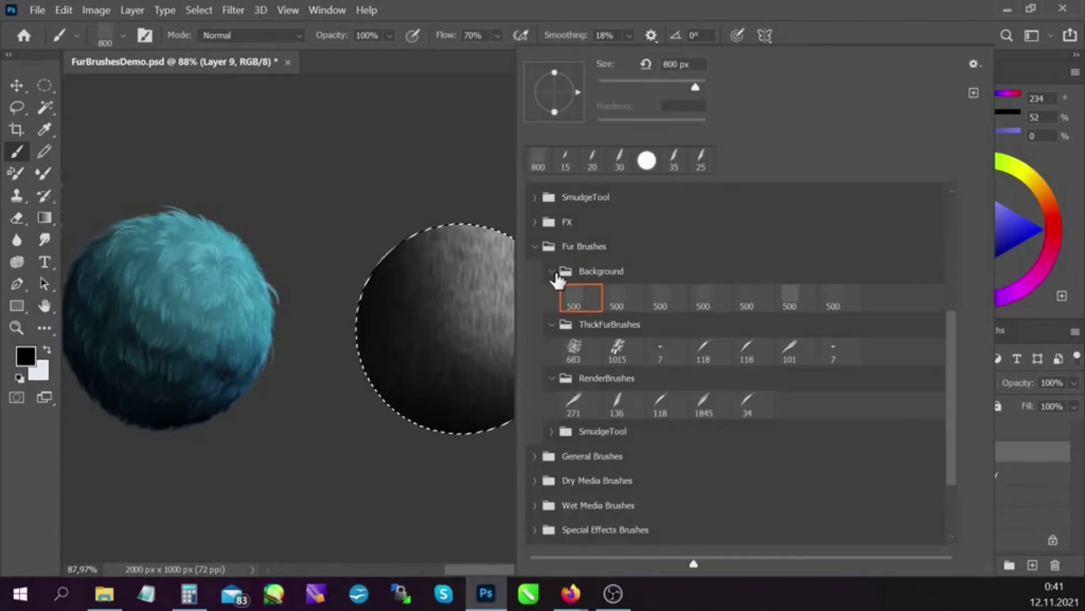
key("ctrl+shift+alt+n")
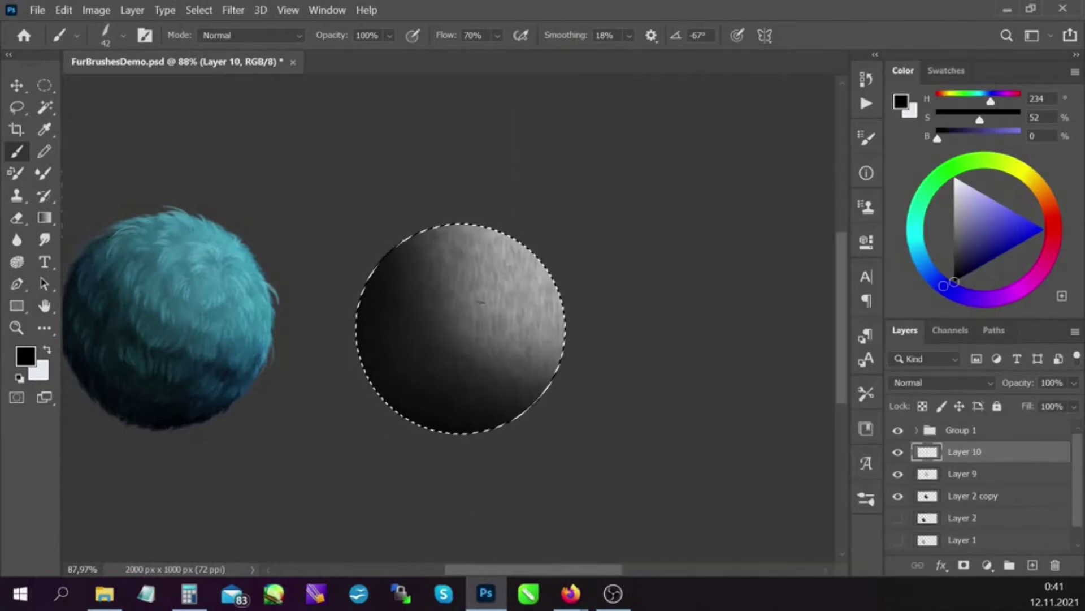
left_click(479, 233, "alt")
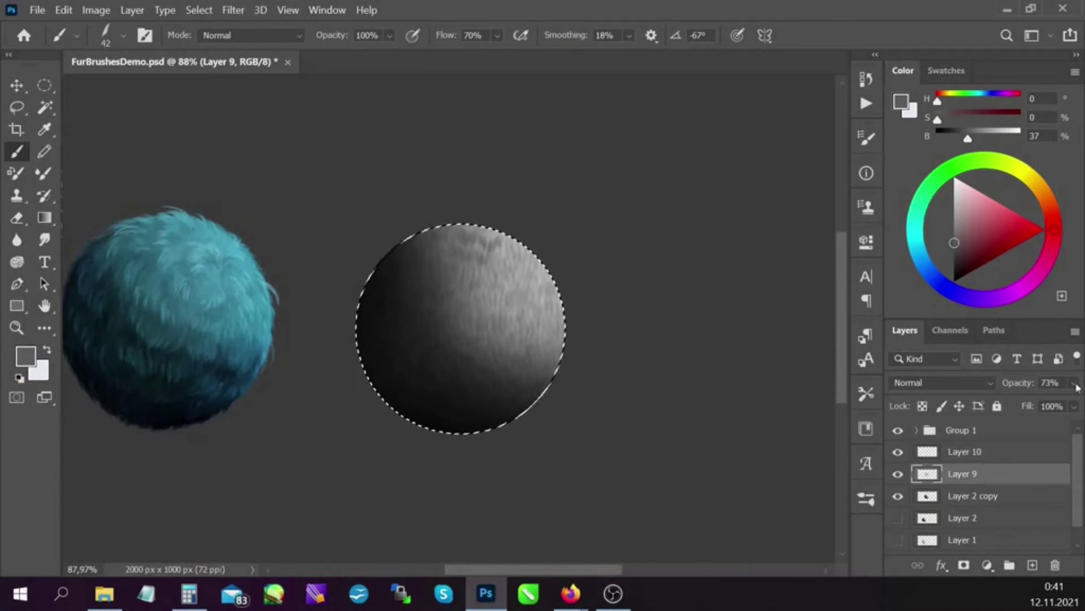
left_click(478, 251, "alt")
Step: Paint dark grey fur strands near the sphere's top-centre and left side
left_click(489, 261, "alt")
mouse_move(468, 281)
left_mouse_down()
mouse_move(500, 285)
mouse_move(459, 298)
mouse_move(469, 308)
left_mouse_up()
left_click(448, 296, "alt")
left_click(469, 303, "alt")
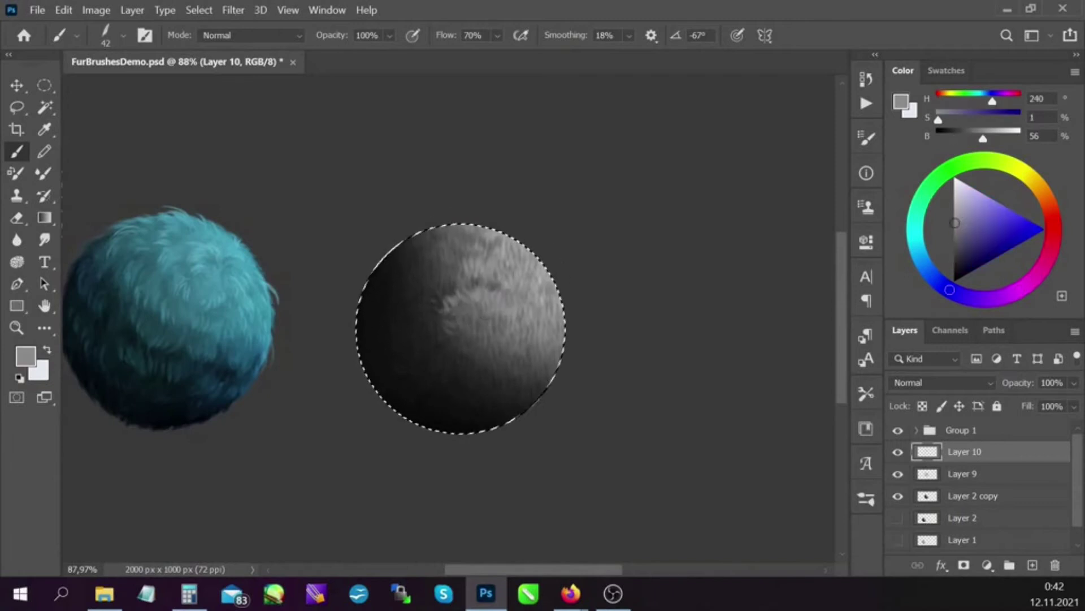
left_click(480, 327, "alt")
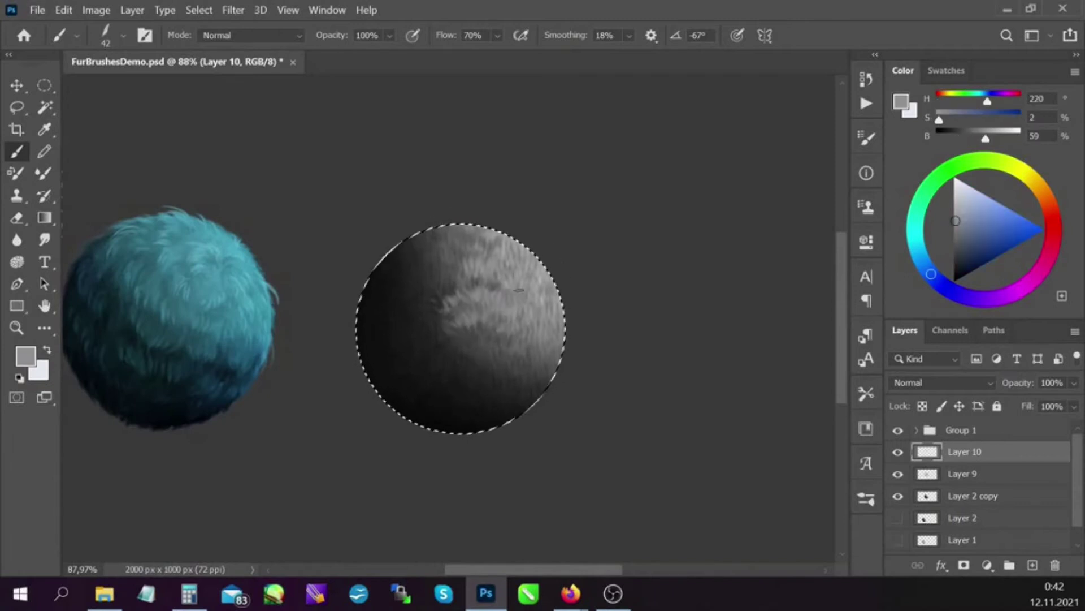
left_click(525, 272, "alt")
Step: Sample light highlight greys and darker shadow greys from the sphere for fur strokes
left_click(497, 271, "alt")
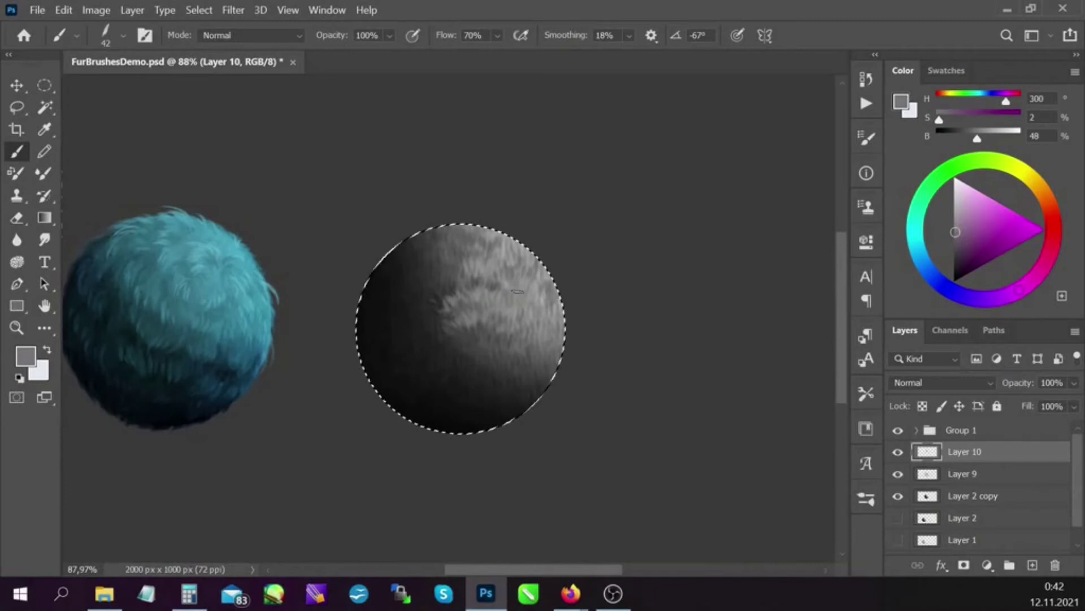
left_click(540, 314, "alt")
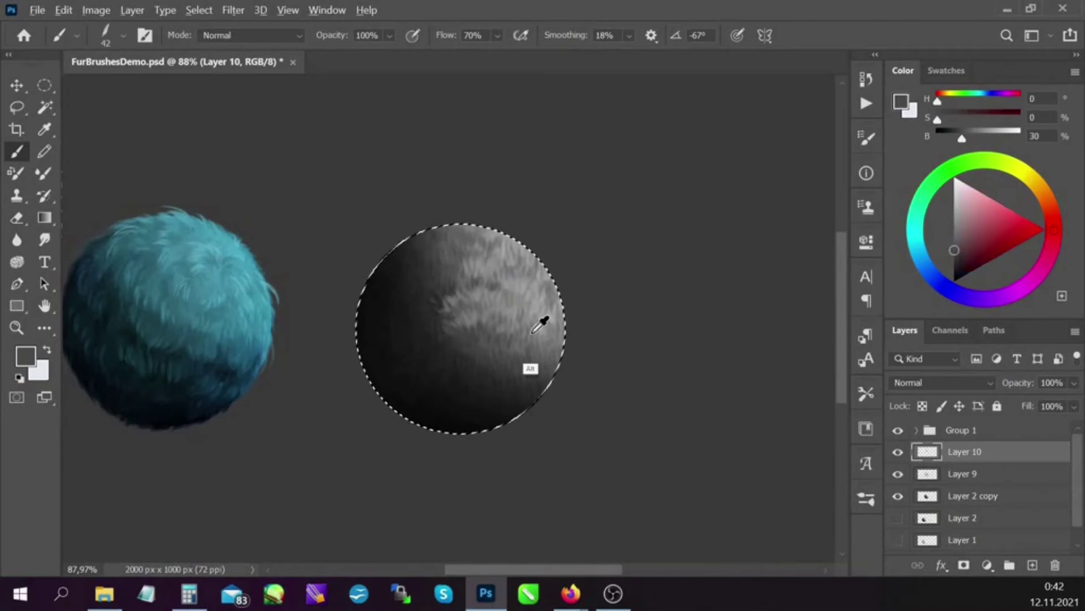
left_click(469, 270, "alt")
left_click(395, 285, "alt")
left_click(438, 287, "alt")
left_click(432, 299, "alt")
Step: Add grey strands along the top edge and dark shadow strands on the lower-left
left_click(444, 238, "alt")
left_click(421, 236, "alt")
left_click(390, 273, "alt")
left_click(408, 286, "alt")
left_click(413, 295, "alt")
left_click(402, 305, "alt")
left_click(389, 305, "alt")
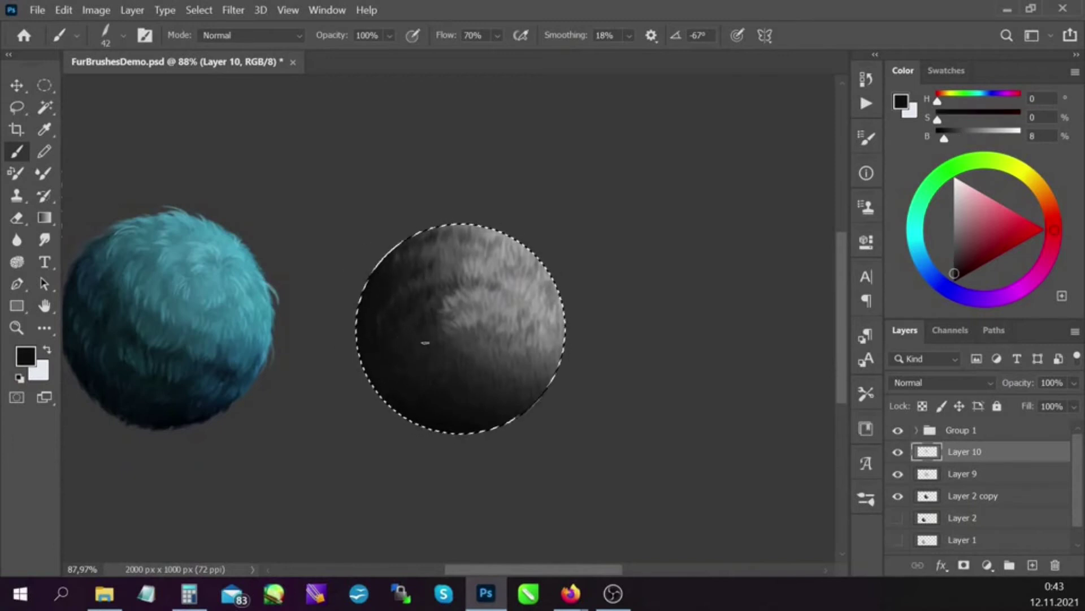
Step: Work the lower fur with near-black shadow greys and slightly lighter greys
left_click(438, 317, "alt")
left_click(419, 346, "alt")
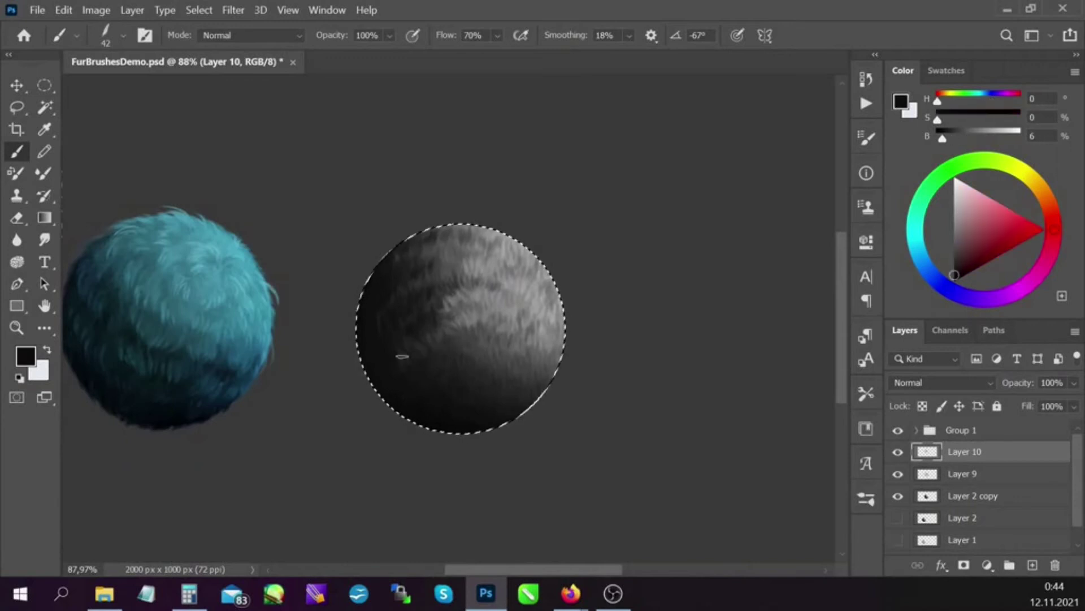
left_click(432, 339, "alt")
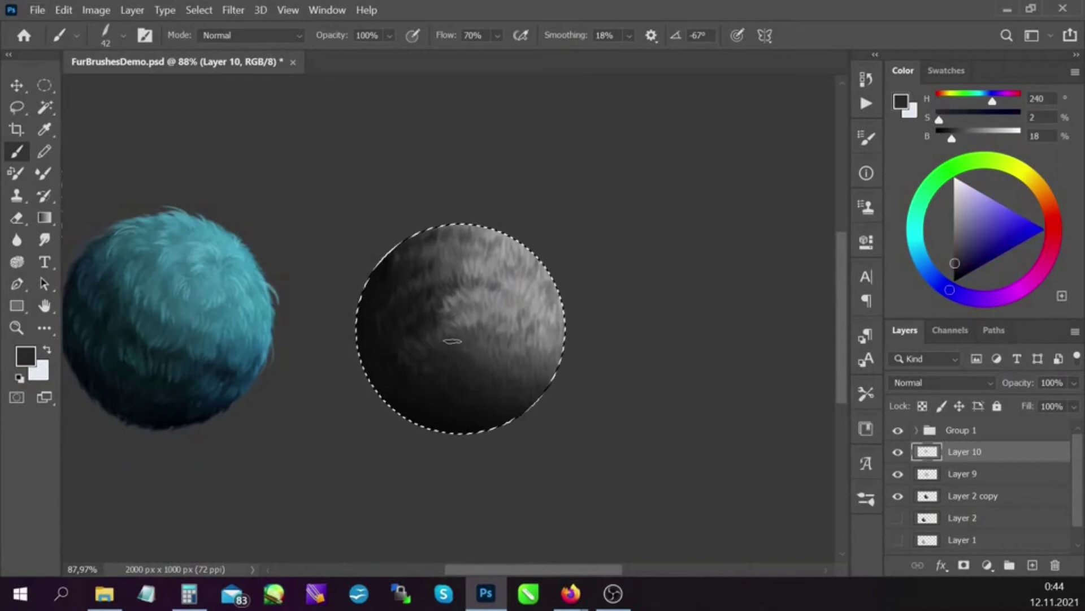
left_click(486, 331, "alt")
left_click(517, 366, "alt")
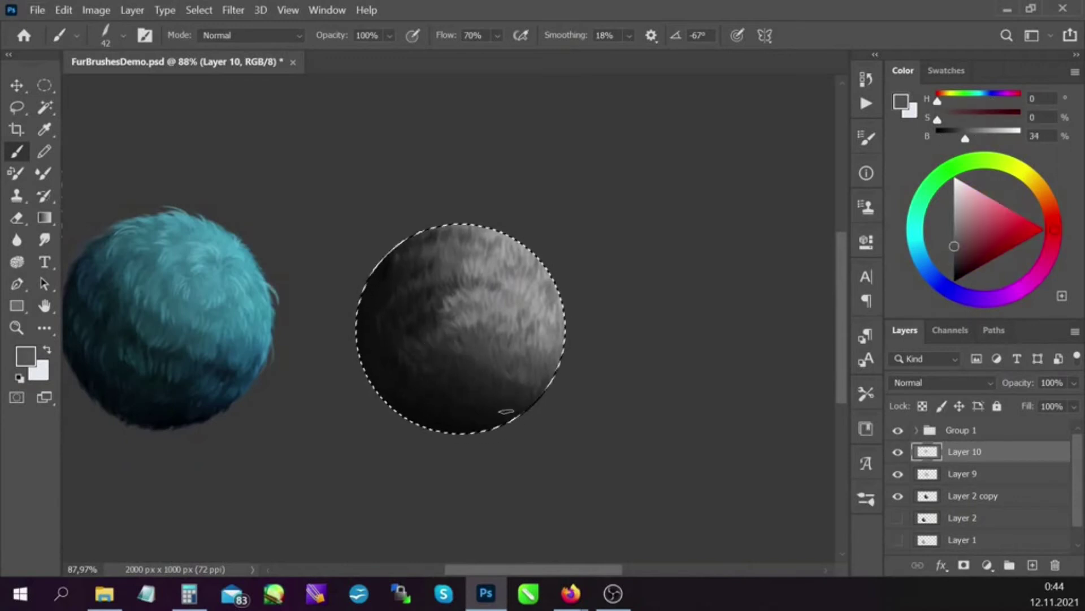
left_click(525, 375, "alt")
left_click(489, 383, "alt")
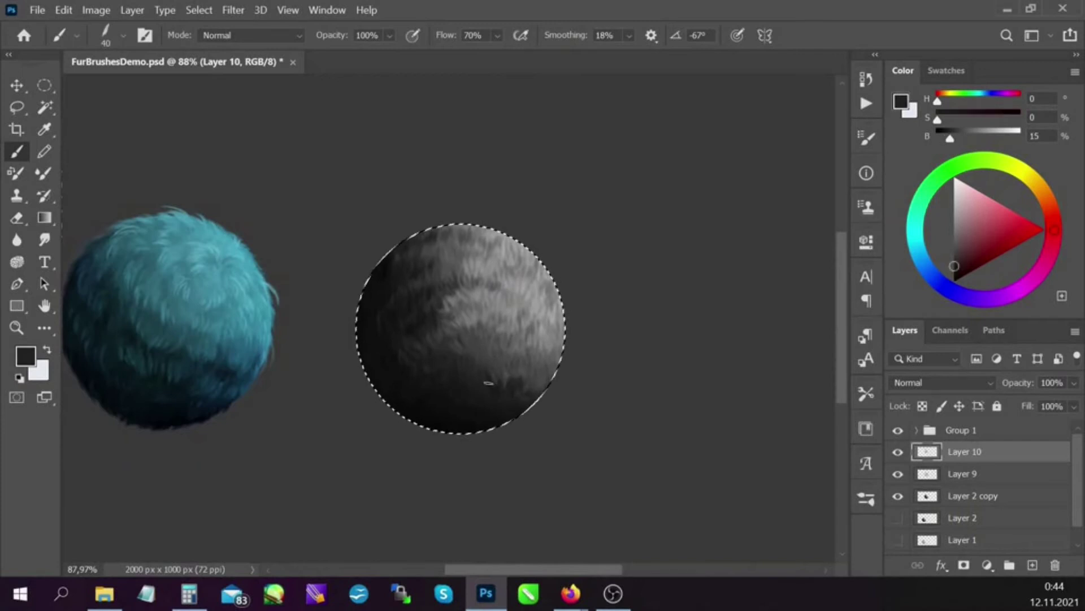
left_click(483, 403, "alt")
Step: Paint a light highlight strand and dark strands near the bottom, then refine with mid greys
left_click(458, 363, "alt")
left_click_drag(473, 364, 484, 339)
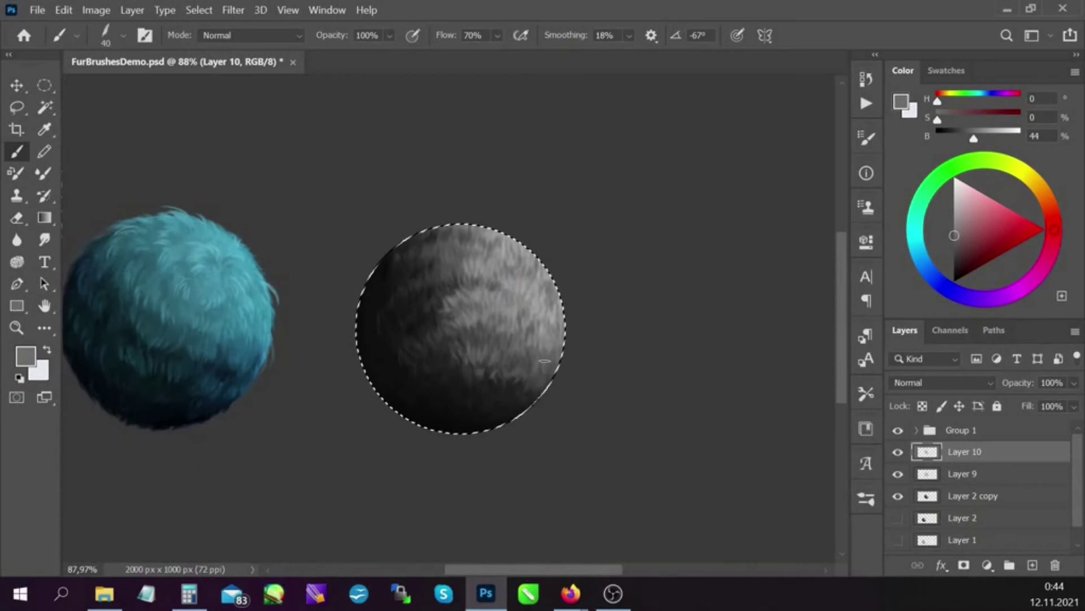
left_click(421, 383, "alt")
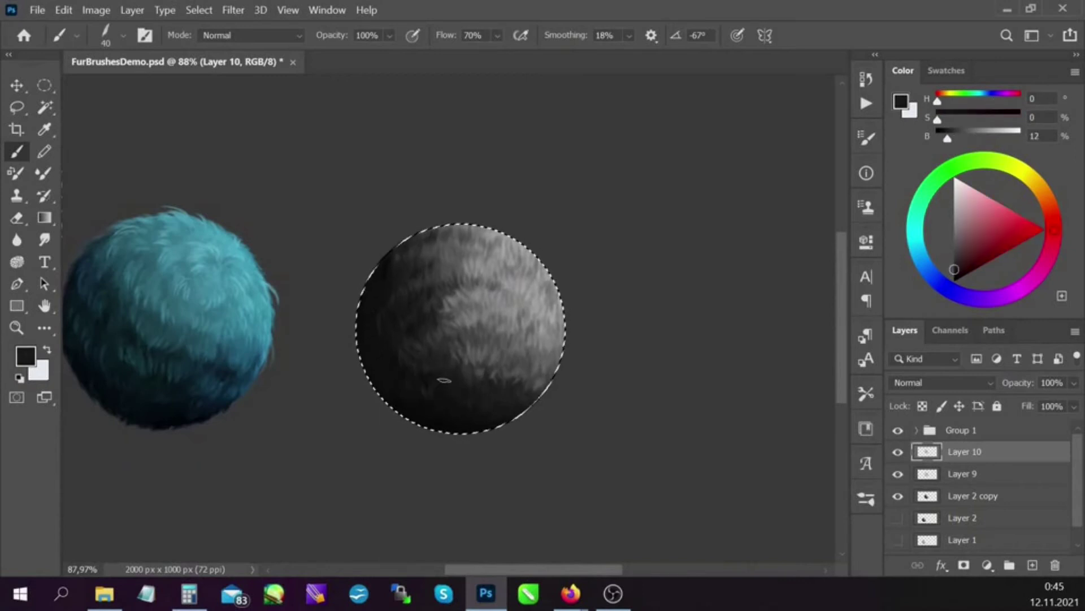
left_click(391, 276, "alt")
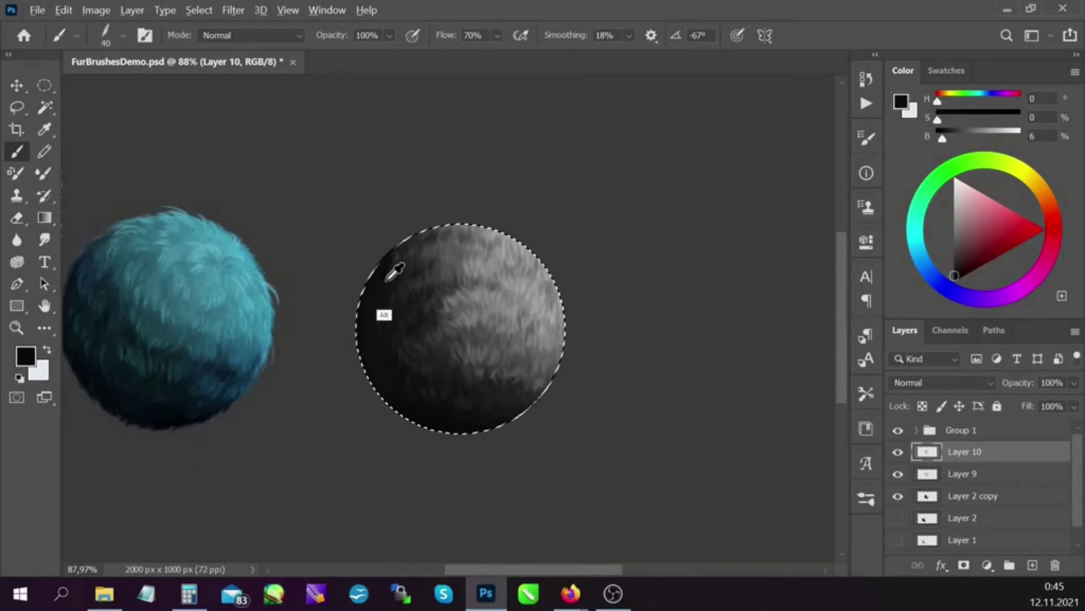
left_click(449, 406, "alt")
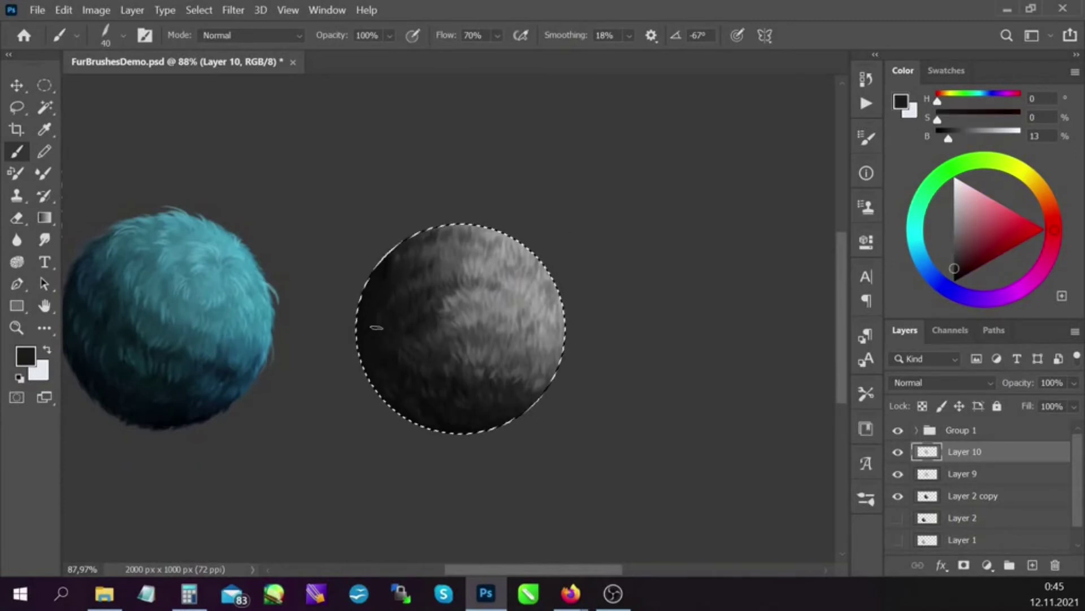
left_click(458, 272, "alt")
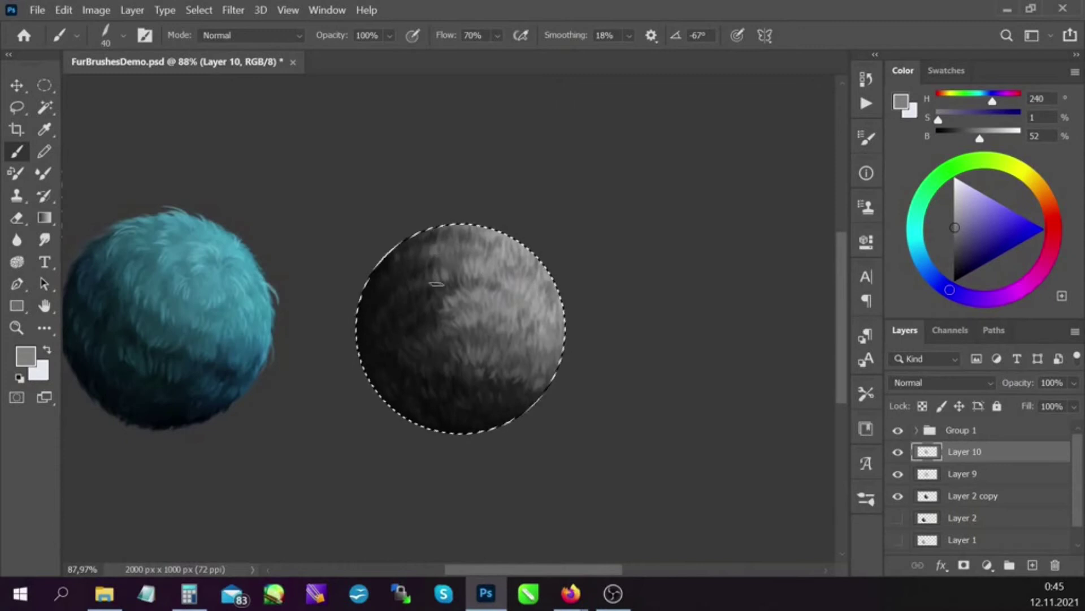
left_click(429, 273, "alt")
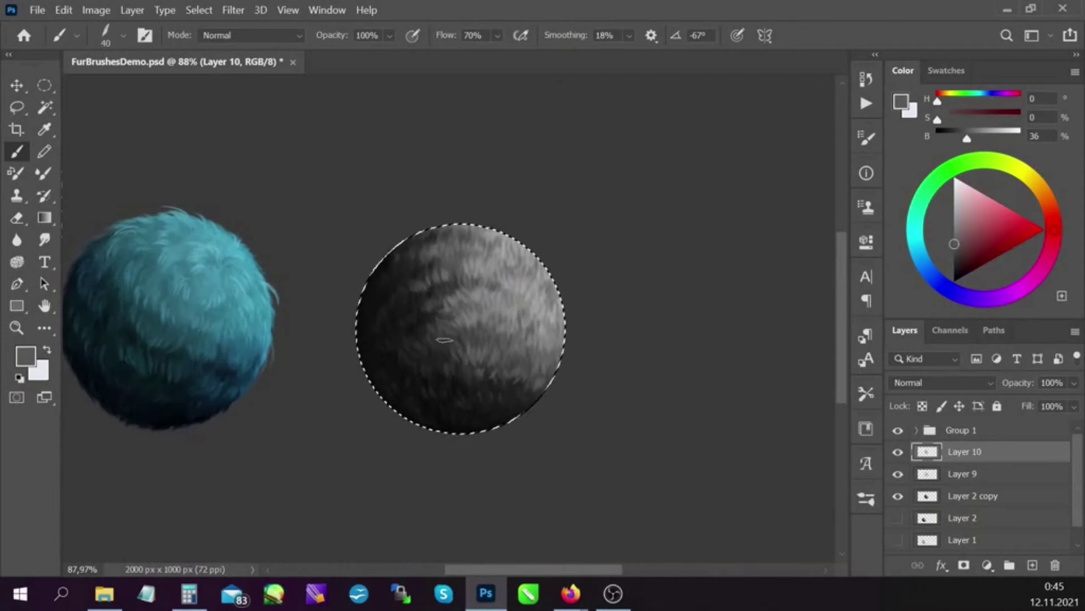
left_click(451, 334, "alt")
left_click(481, 376, "alt")
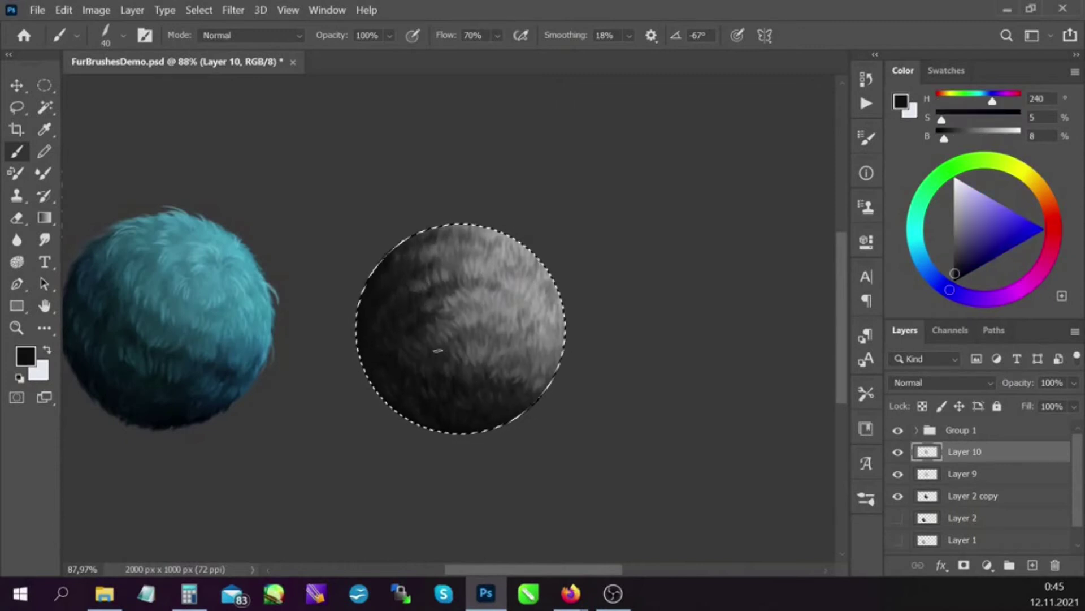
left_click(470, 365, "alt")
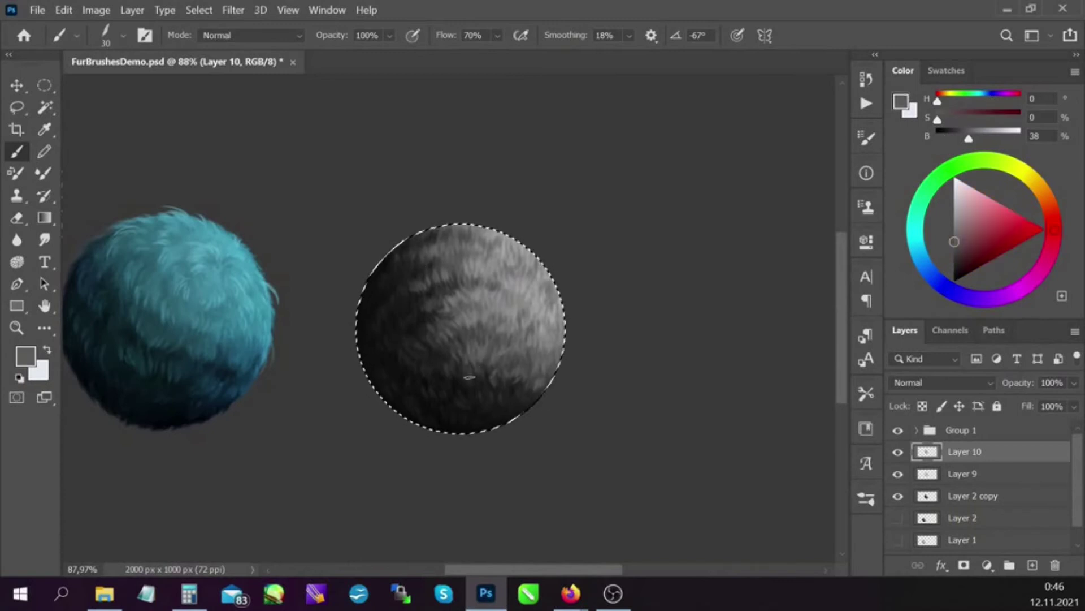
left_click(476, 285, "alt")
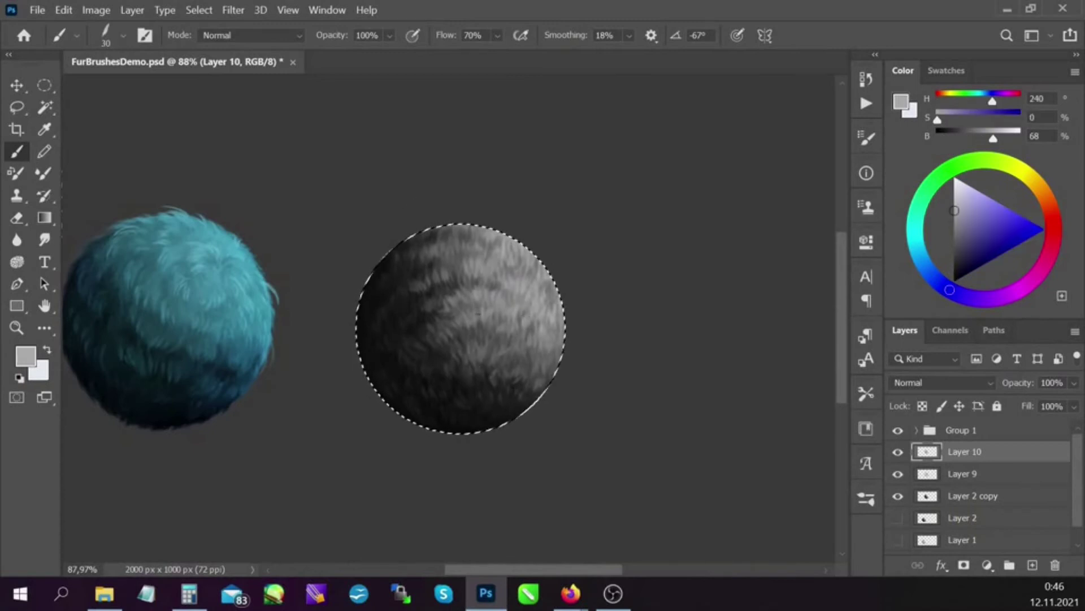
Step: Deselect the ball and sample dark and mid greys around its upper-left and right edges
key("ctrl+d")
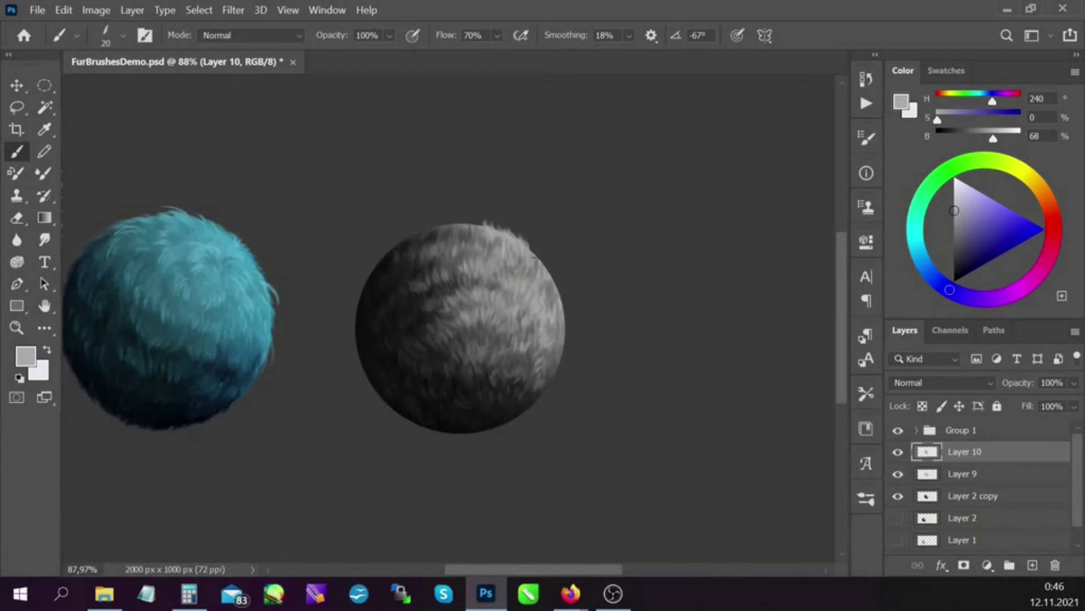
left_click(465, 225, "alt")
left_click(426, 229, "alt")
left_click(392, 256, "alt")
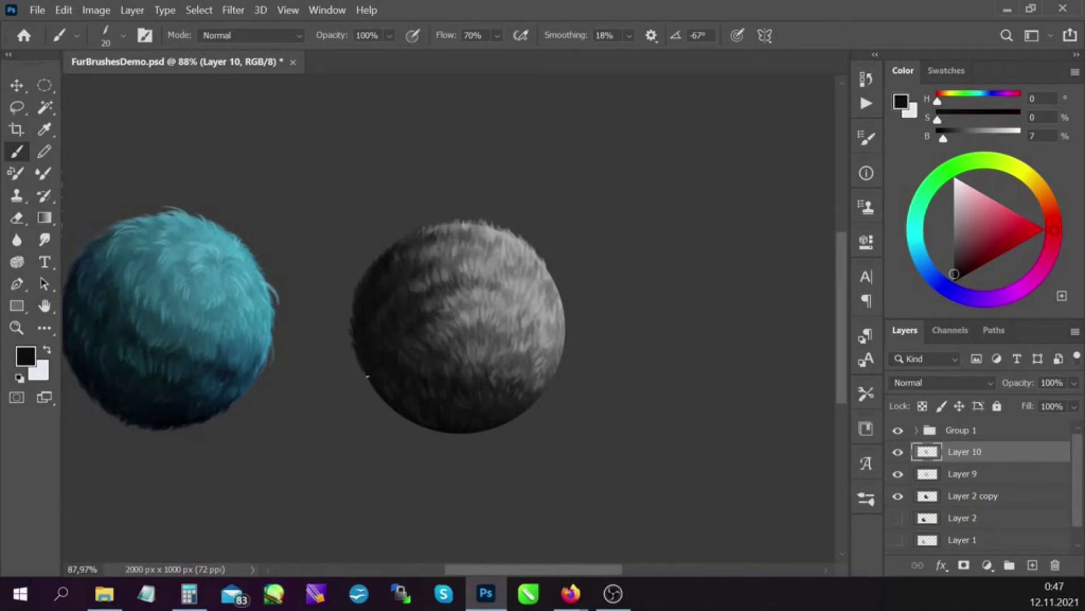
left_click(398, 411, "alt")
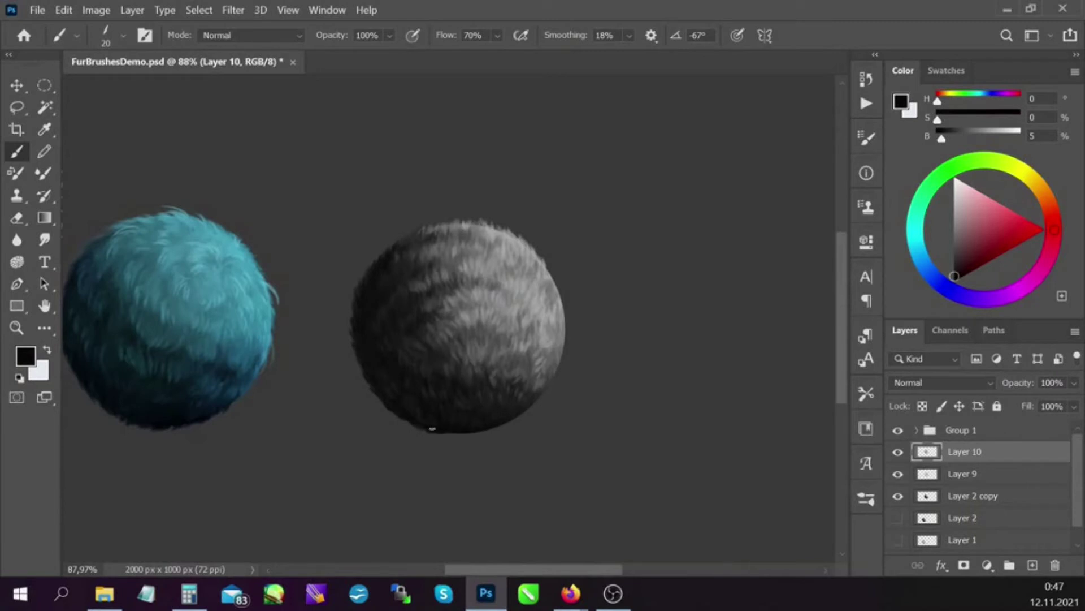
left_click(565, 345, "alt")
left_click(582, 315, "alt")
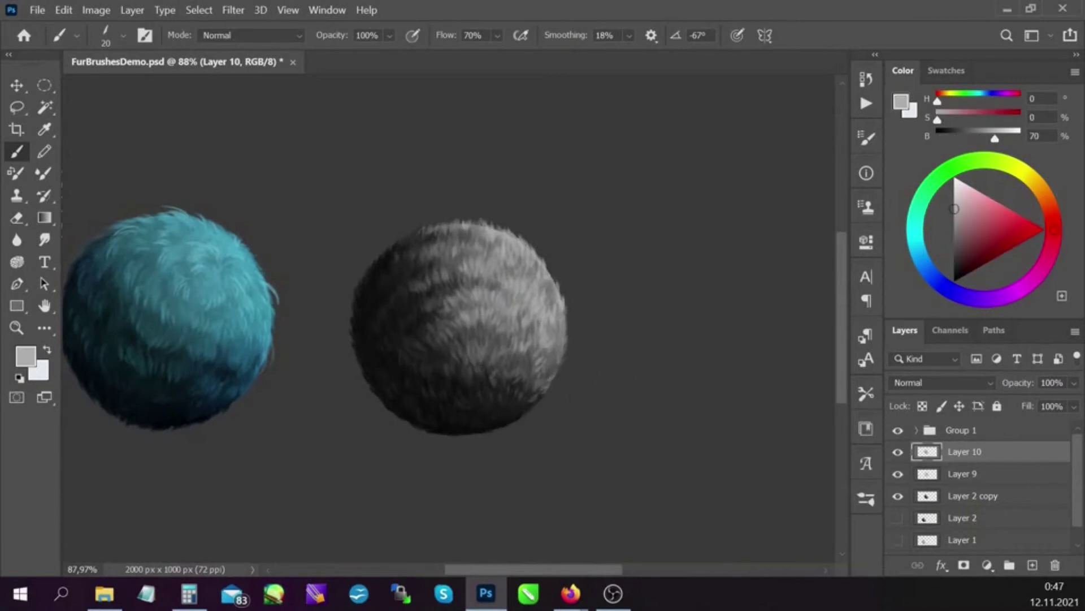
Step: Paint fur strands spilling over the ball's upper edge and right-side outline
left_click(477, 230, "alt")
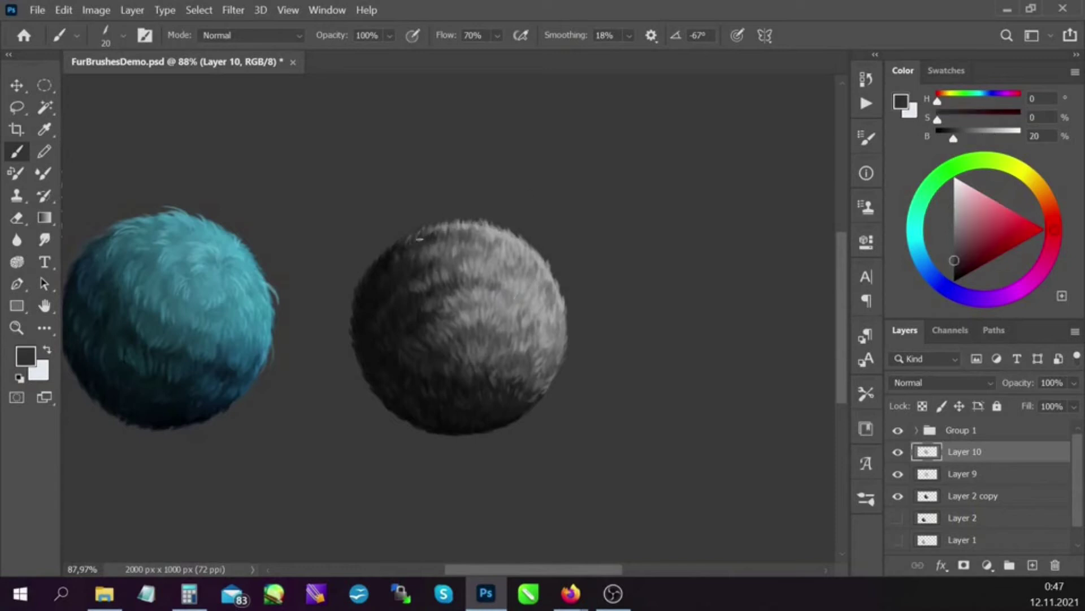
left_click(570, 384, "alt")
left_click(566, 323, "alt")
left_click(556, 369, "alt")
left_click(482, 343, "alt")
left_click(555, 353, "alt")
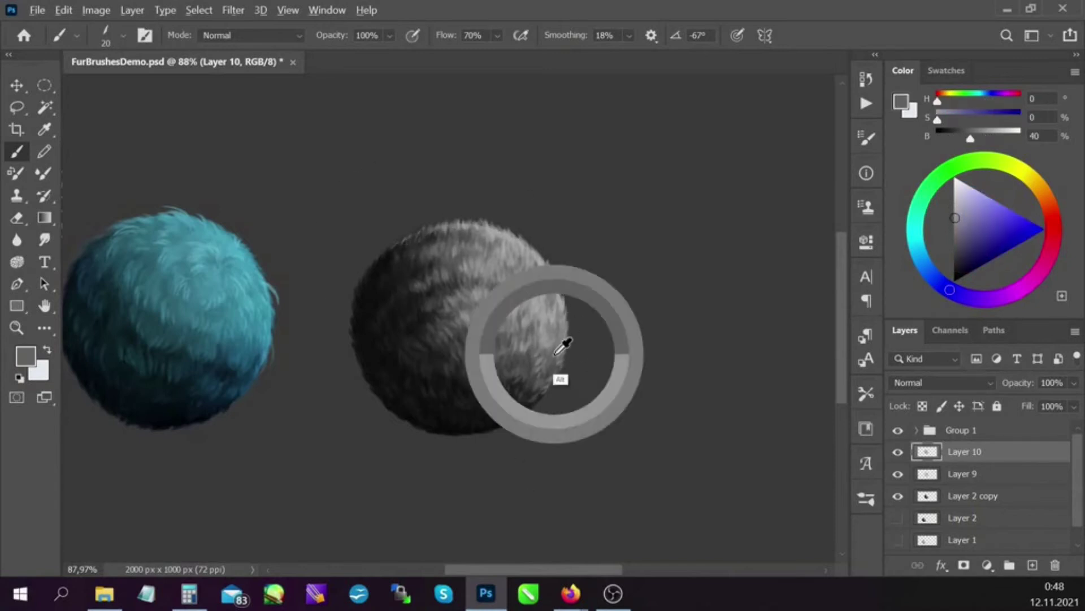
Step: Load the grey ball's selection onto a new Multiply layer and set up a radial gradient
left_click(927, 500, "ctrl")
key("ctrl+shift+alt+n")
left_click(941, 382)
left_click(911, 210)
Step: Fill the selected ball with an orange-brown radial gradient on the Multiply layer
key("g")
left_click(1048, 202)
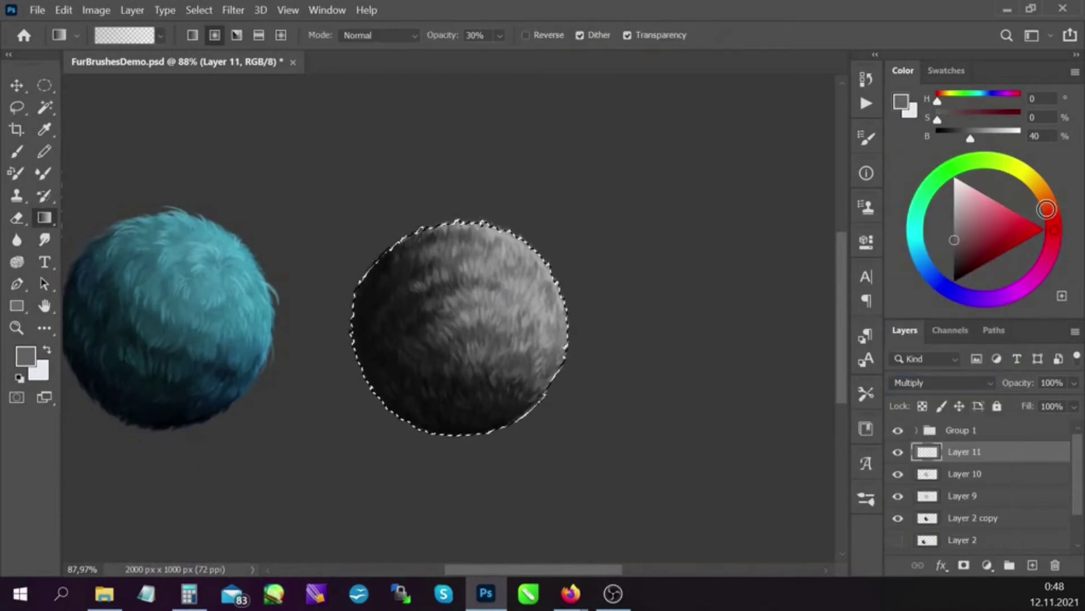
left_click(1015, 221)
left_click_drag(479, 325, 395, 244)
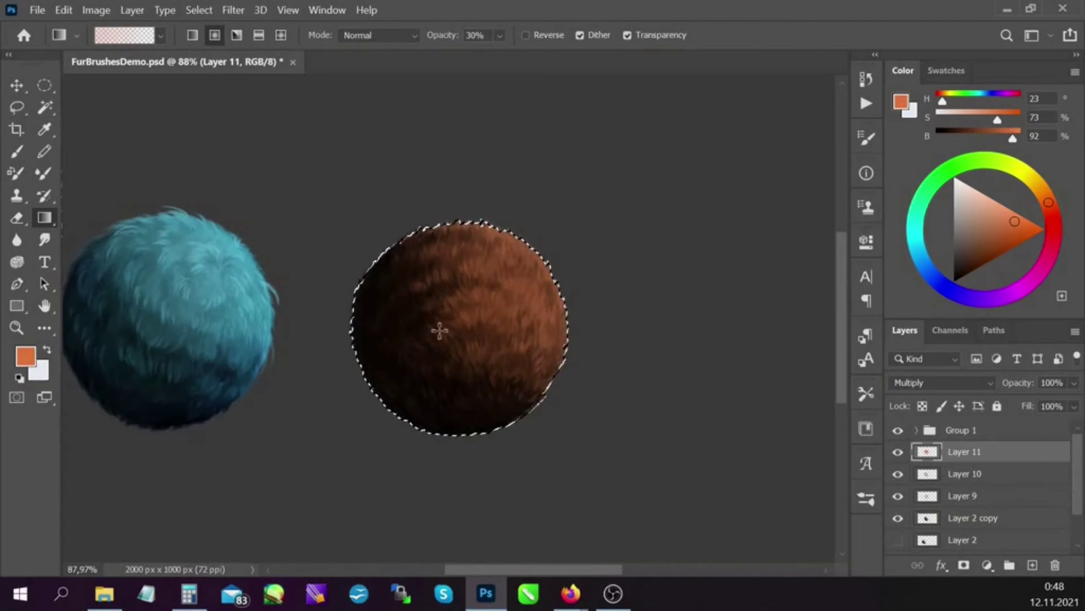
Step: Merge Layer 10, Layer 9 and Layer 2 copy, then brighten highlights and midtones with Levels
left_click(967, 474)
left_click(967, 517, "shift")
key("ctrl+d")
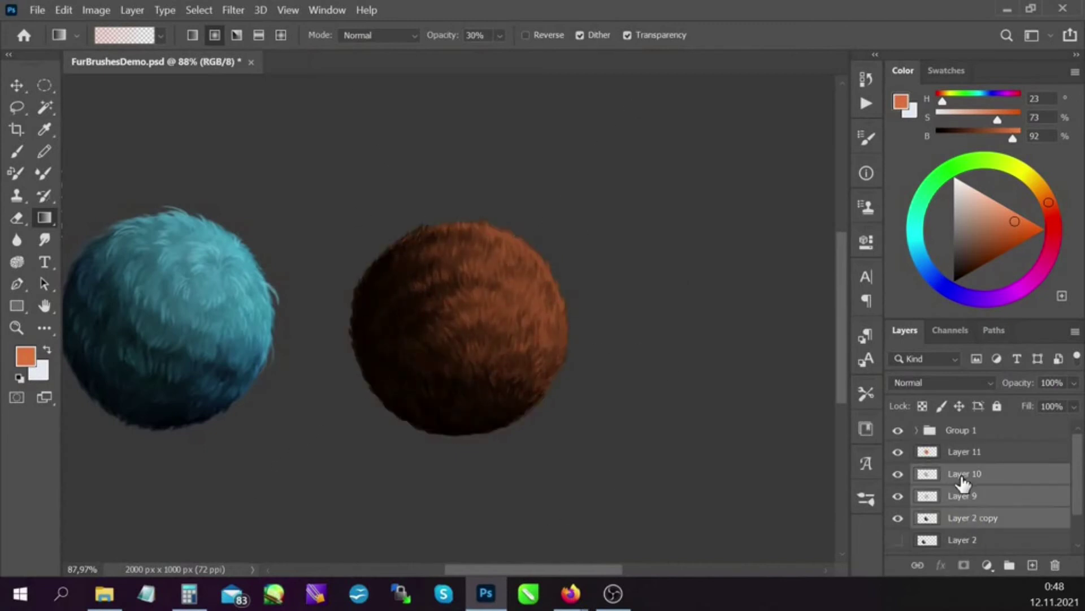
key("ctrl+e")
key("ctrl+l")
left_click_drag(905, 247, 893, 247)
left_click_drag(791, 247, 777, 247)
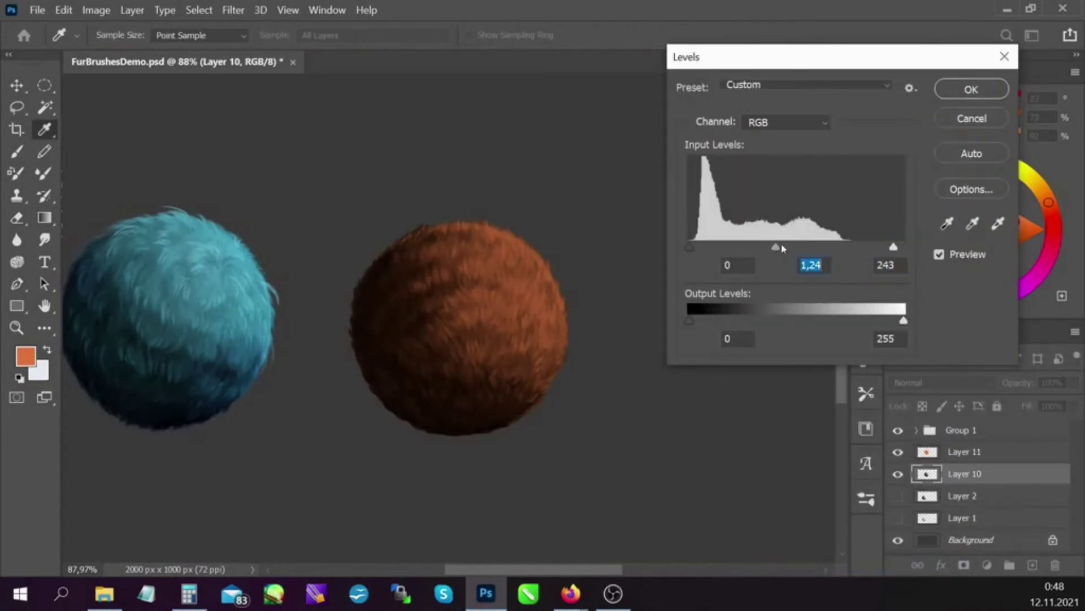
key("Return")
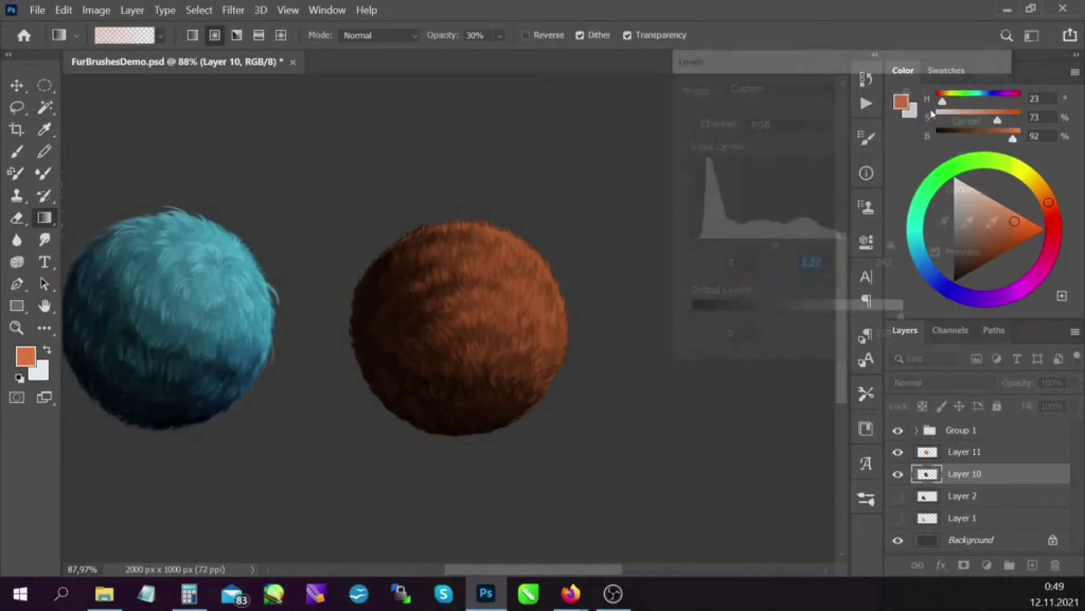
Step: Shift Layer 11's hue slightly toward red, lighten it, and add a new empty layer
left_click(964, 451)
key("ctrl+u")
left_click_drag(756, 190, 756, 197)
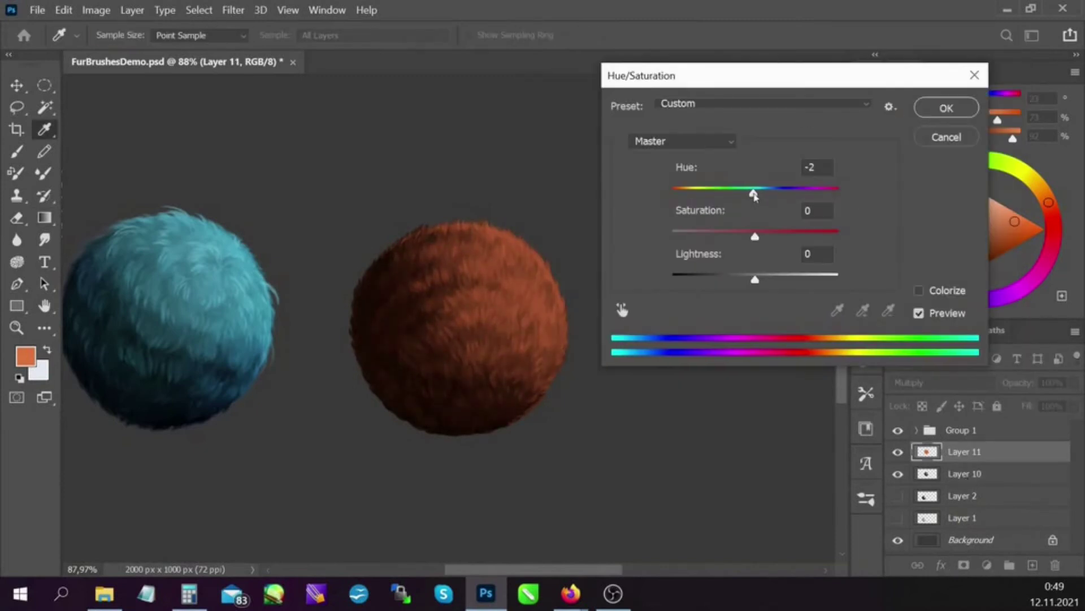
left_click_drag(756, 282, 765, 285)
key("Return")
left_click(1032, 564)
Step: Choose a different fur brush and pick mid and light browns to paint with
key("b")
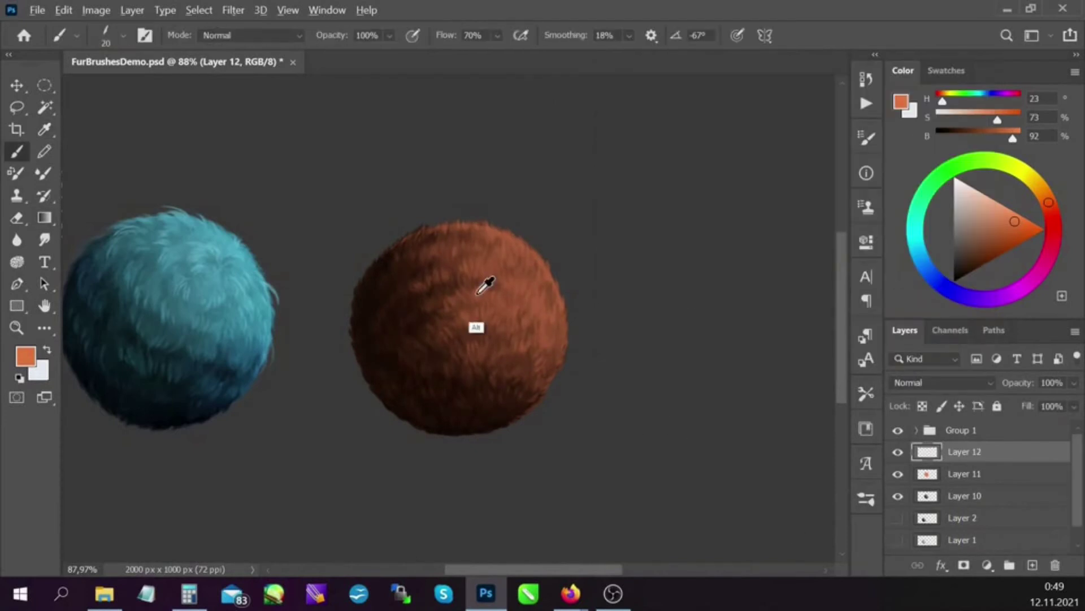
left_click(477, 292, "alt")
left_click(985, 212)
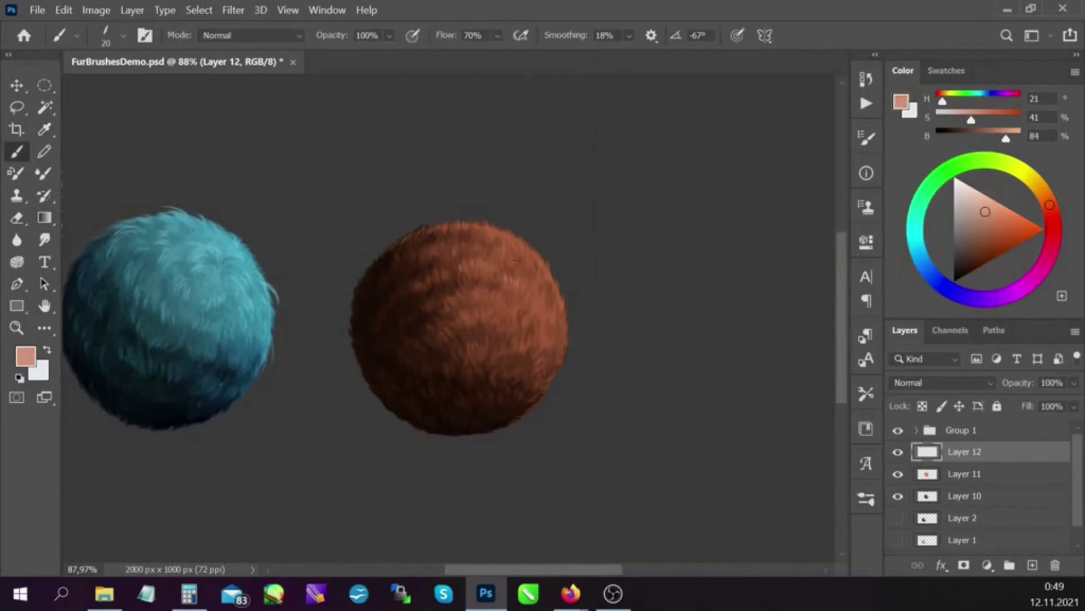
right_click(559, 243)
left_click(745, 404)
key("Return")
left_click(995, 221)
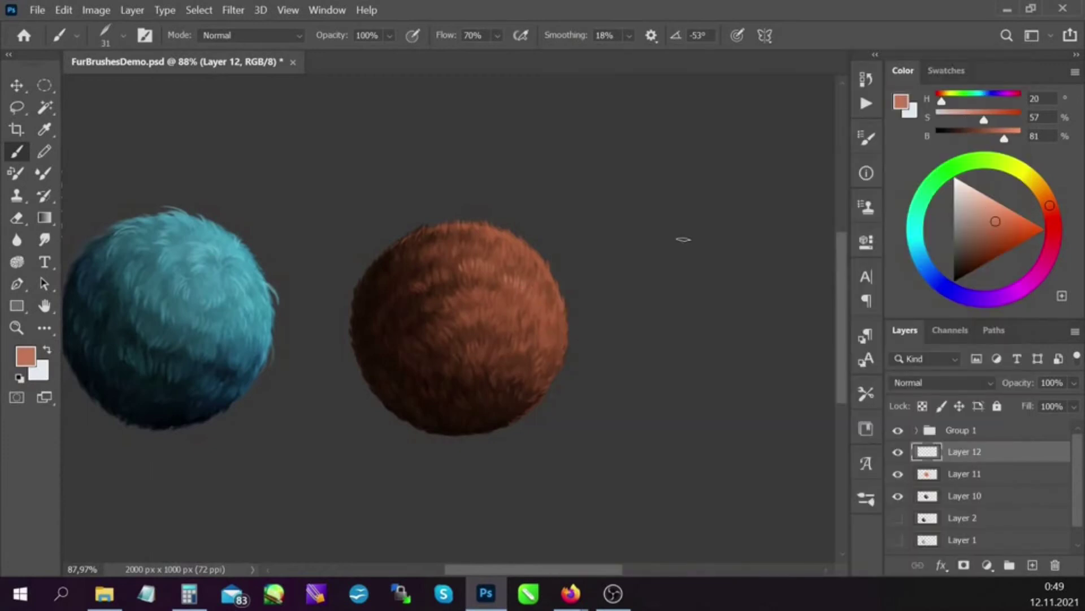
Step: Paint brown fur strokes using light, dark and shadow browns sampled from the ball
left_click(540, 295, "alt")
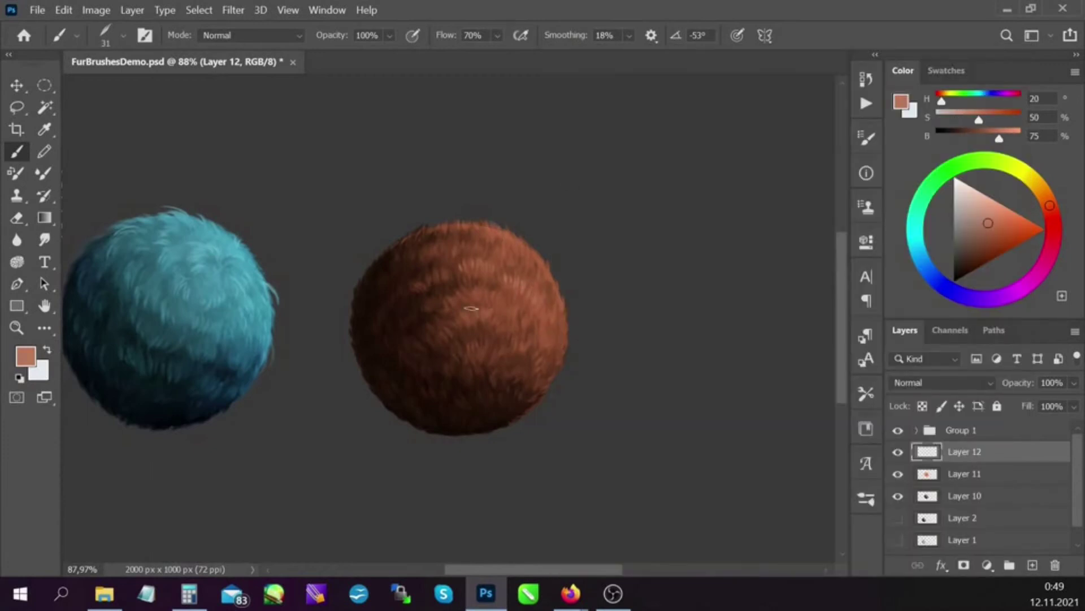
left_click(545, 307, "alt")
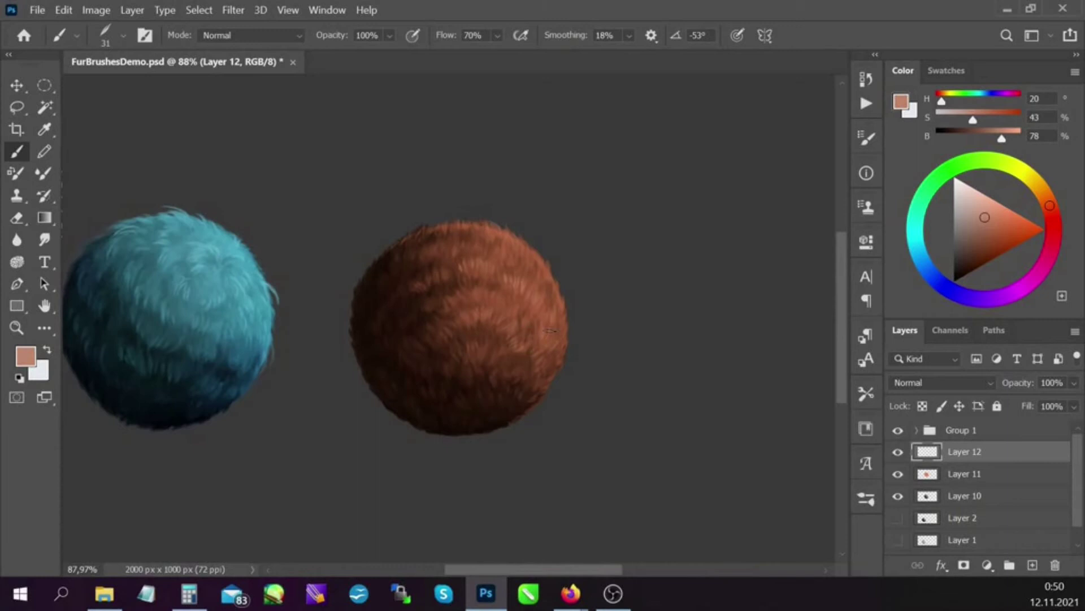
left_click(400, 283, "alt")
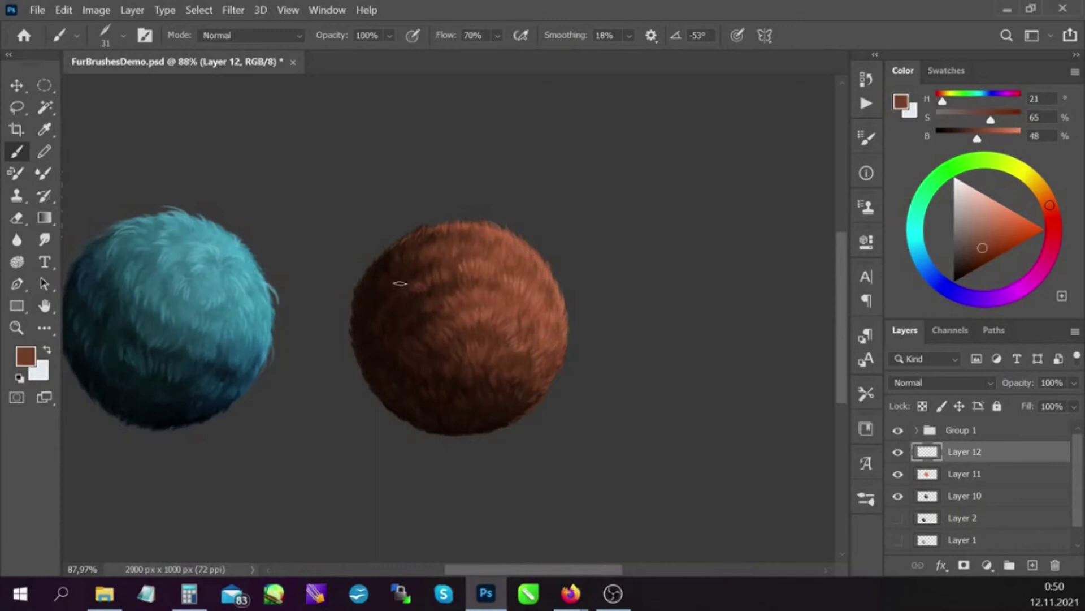
left_click(453, 383, "alt")
left_click(510, 394, "alt")
left_click(537, 308, "alt")
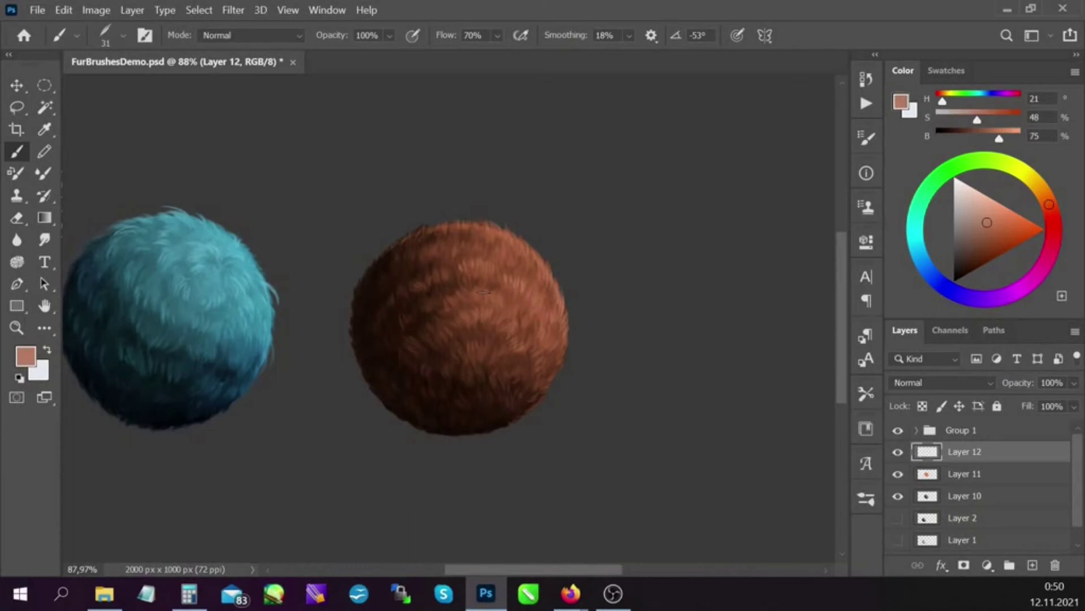
left_click(492, 375, "alt")
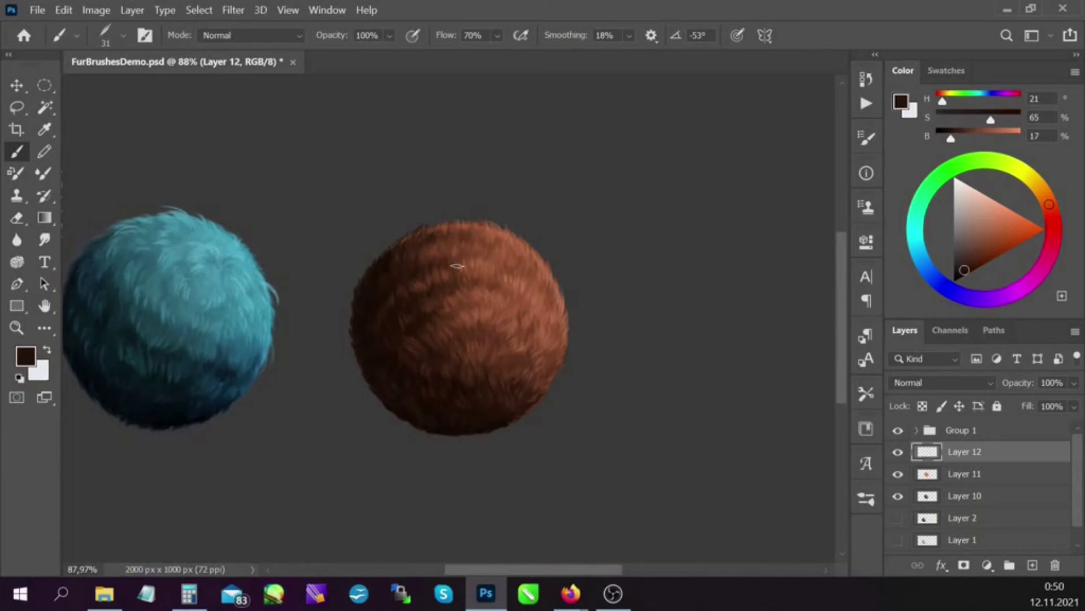
left_click(406, 229, "alt")
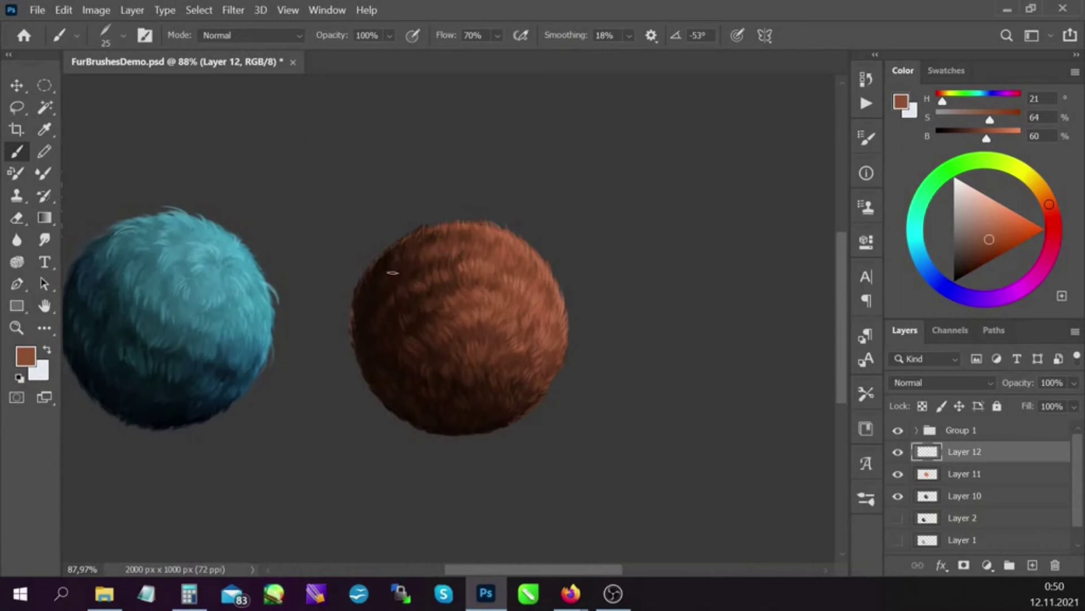
left_click(376, 292, "alt")
left_click(483, 356, "alt")
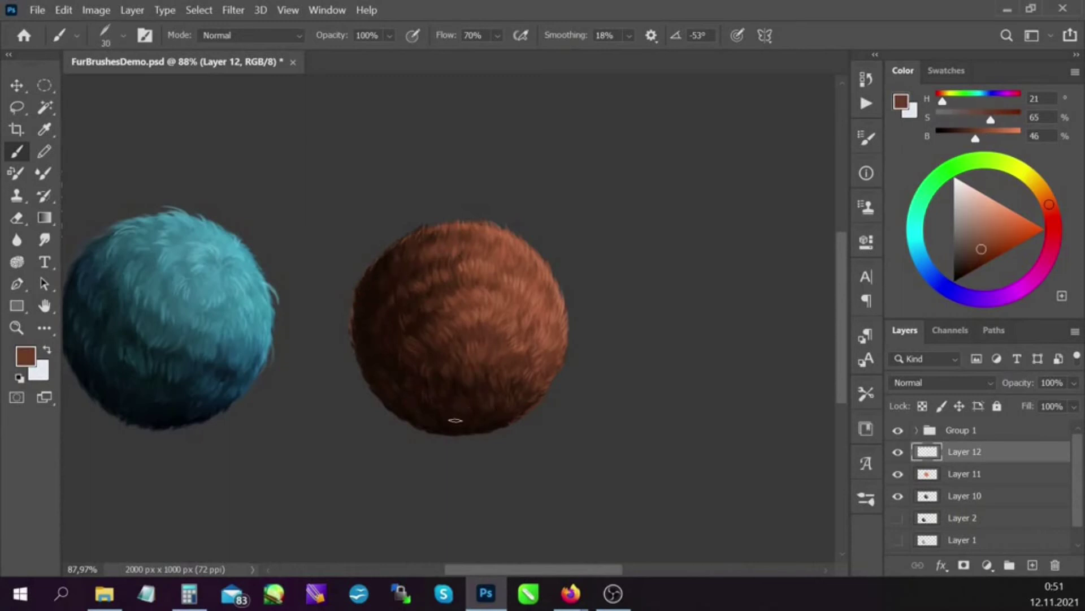
Step: Add an Overlay layer with a soft orange gradient glow over the ball's selection
left_click(928, 451, "ctrl")
key("ctrl+shift+alt+n")
left_click(940, 382)
left_click(913, 356)
key("g")
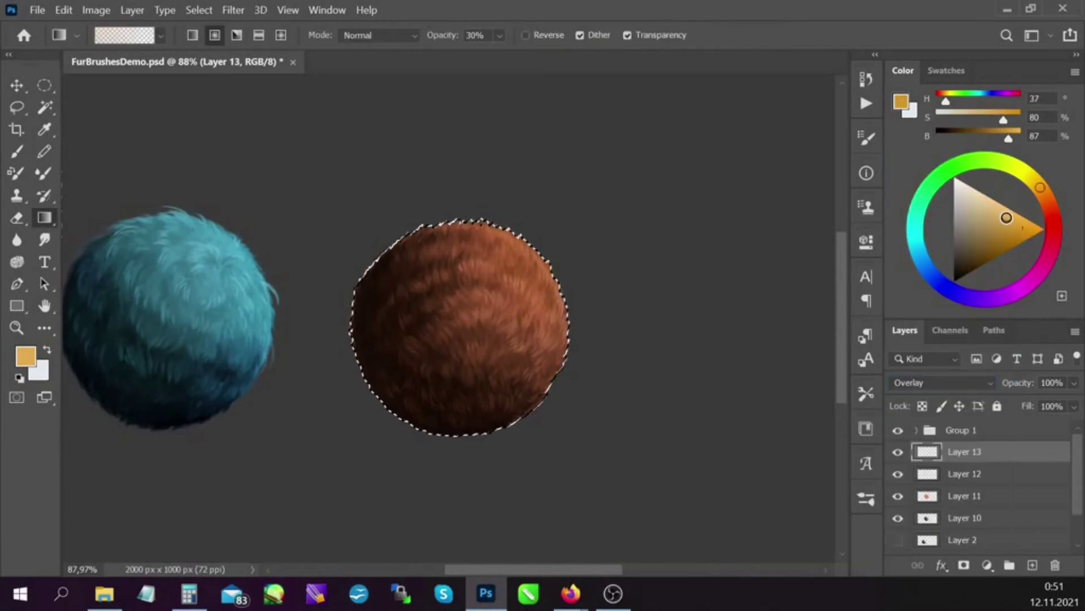
left_click_drag(1074, 382, 1052, 405)
Step: Lasso-trim to the ball's right side, copy it to a new layer and brighten with Levels
key("l")
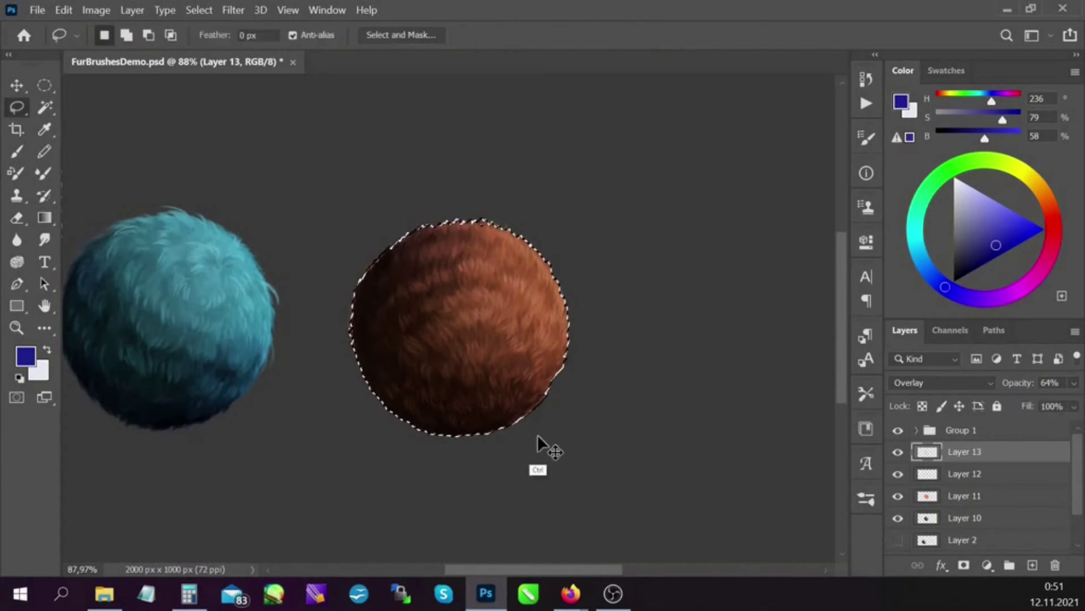
left_click_drag(417, 322, 558, 405)
left_click_drag(362, 203, 484, 409)
key("ctrl+j")
key("ctrl+l")
left_click_drag(904, 247, 869, 247)
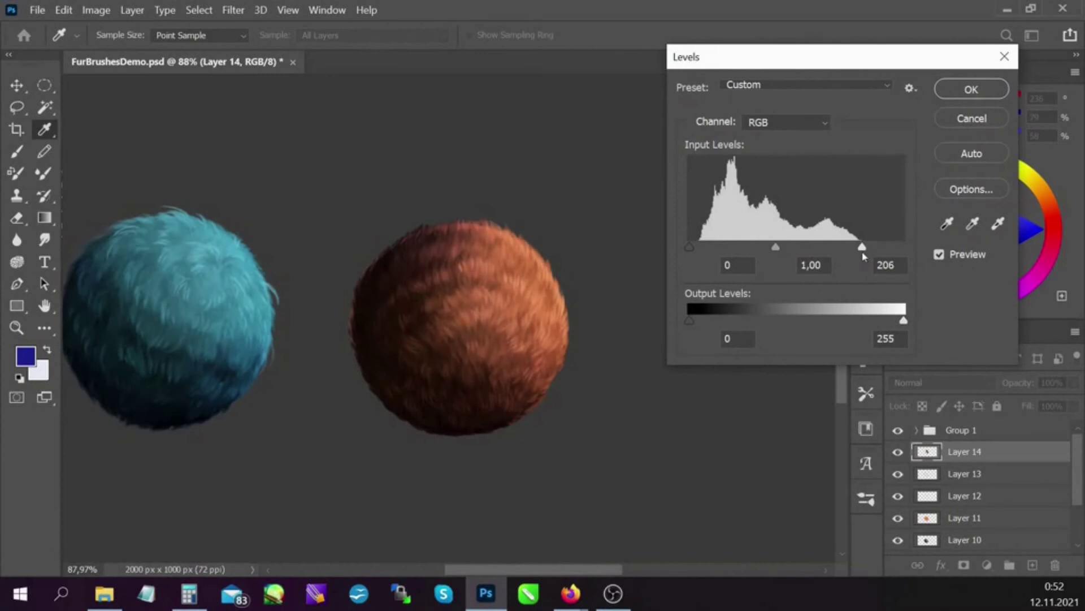
key("Return")
Step: Sample peach and orange with a smaller brush, then group the ball's layers as Group 2
key("b")
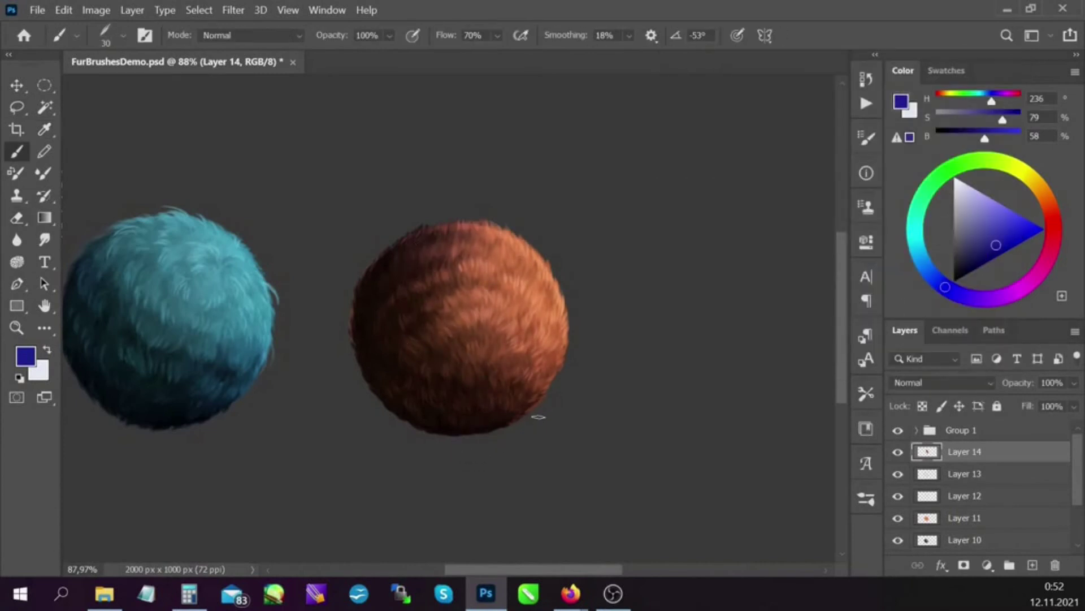
key("bracketleft")
left_click(475, 312, "alt")
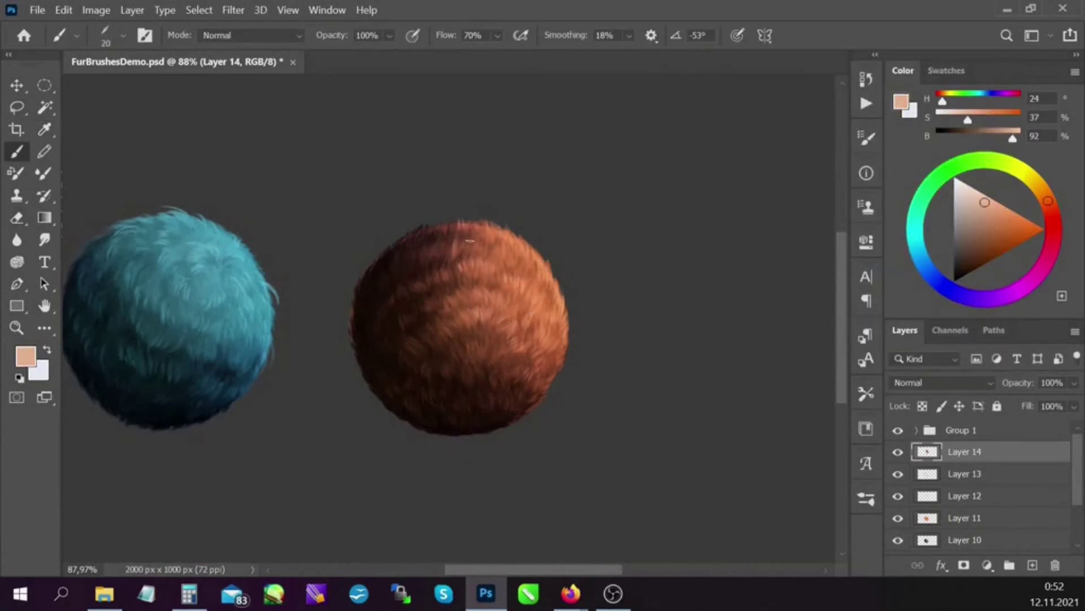
left_click(527, 295, "alt")
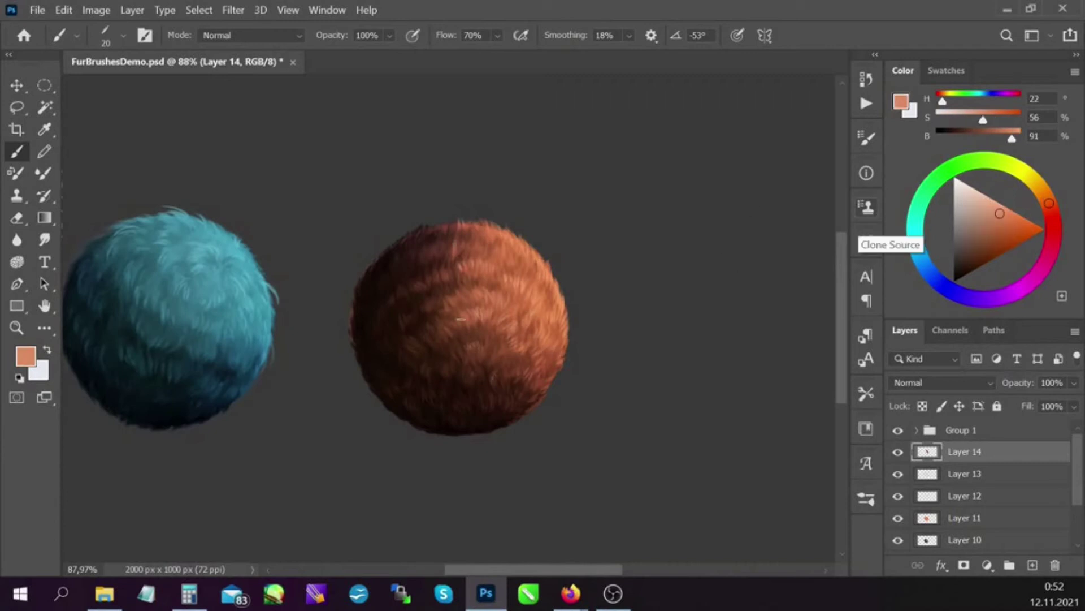
key("z")
left_click_drag(565, 384, 543, 384)
Step: Show the hidden grey sphere Layer 2 and move it right of the orange ball
left_click(989, 512, "shift")
key("ctrl+g")
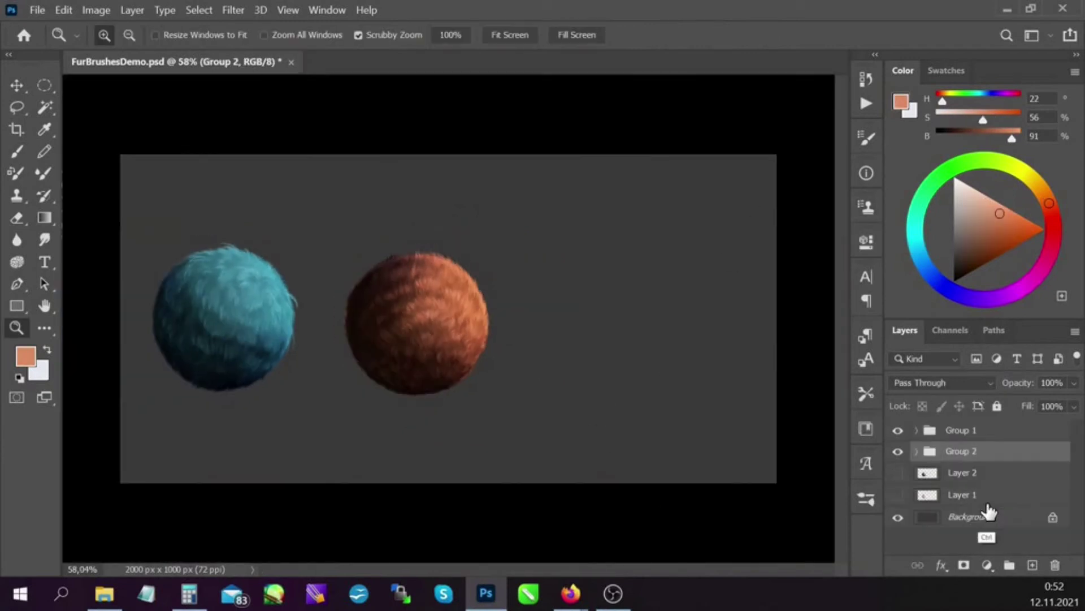
left_click(897, 472)
left_click(963, 472)
key("v")
mouse_move(397, 412)
left_mouse_down()
mouse_move(654, 412)
mouse_move(644, 358)
left_mouse_up()
Step: Add Layer 15 and paint dark fur streaks down the sphere with the long wide fur brush
key("z")
left_click(1032, 565)
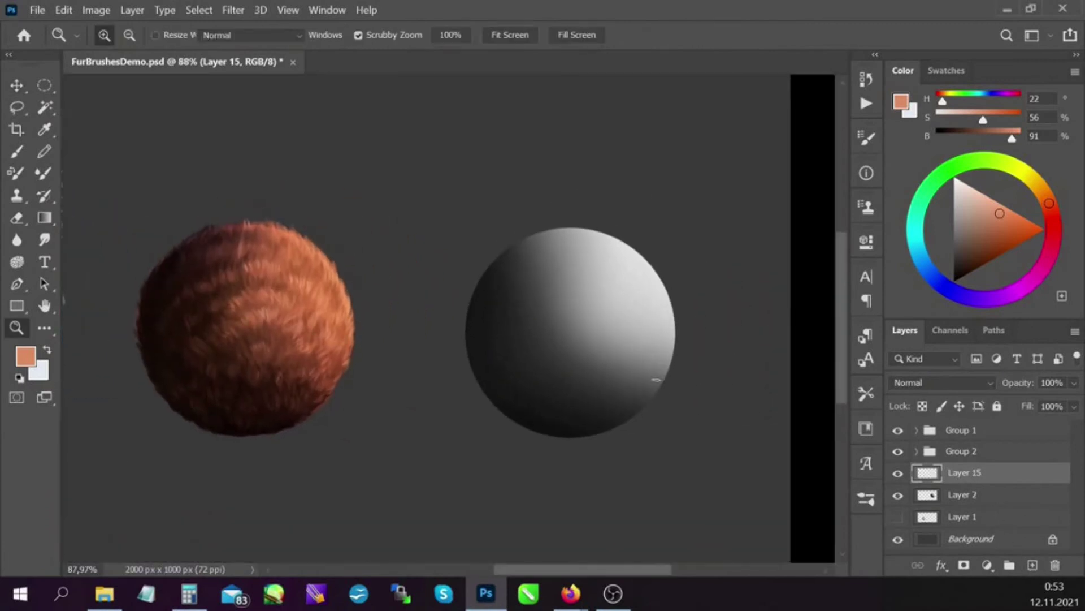
key("b")
right_click(685, 371)
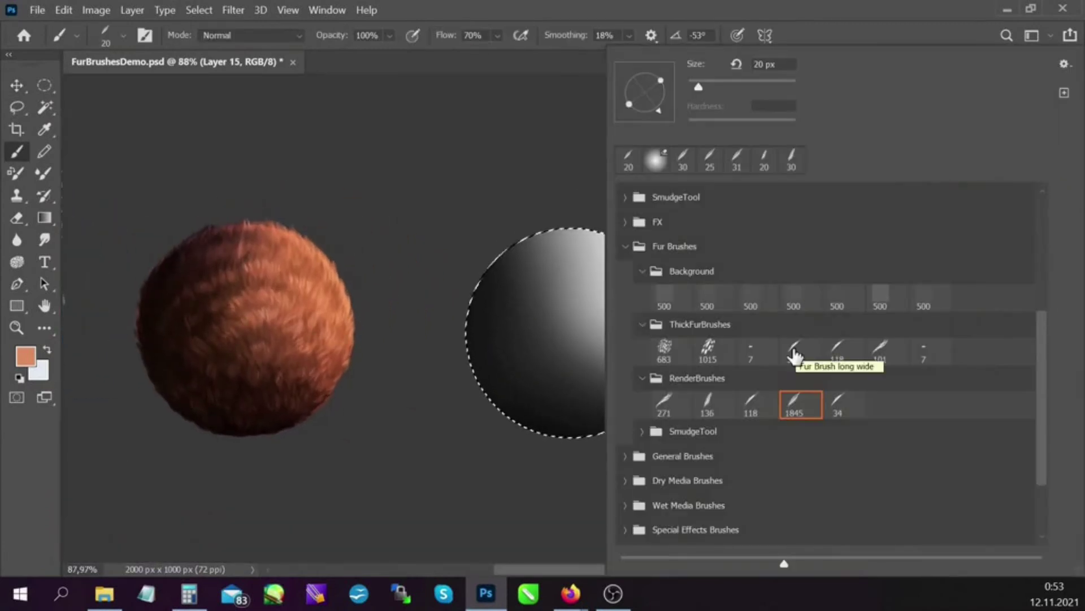
double_click(794, 356)
mouse_move(553, 247)
left_mouse_down()
mouse_move(566, 356)
mouse_move(599, 361)
left_mouse_up()
left_click_drag(588, 271, 605, 374)
left_click_drag(565, 246, 571, 309)
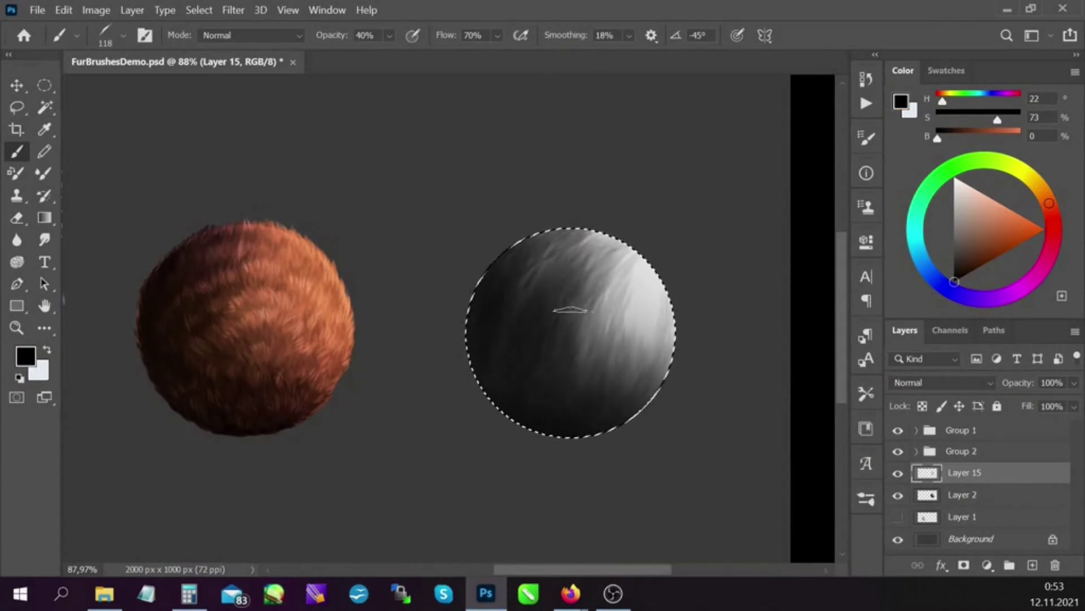
Step: Sample light, dark and near-black greys and paint larger dark strokes on the shaded side
key("d")
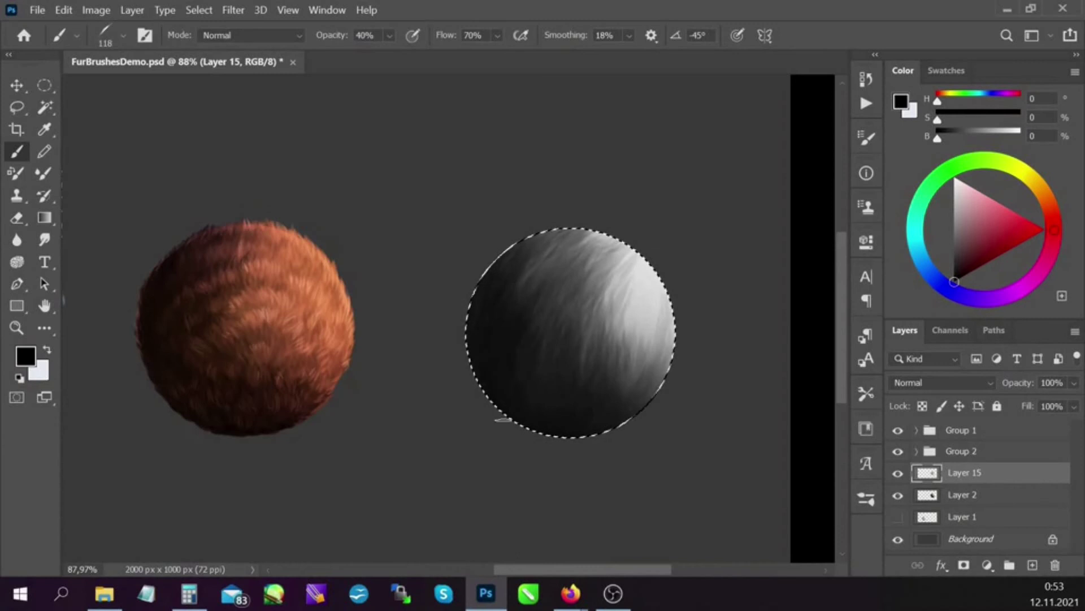
left_click(571, 261, "alt")
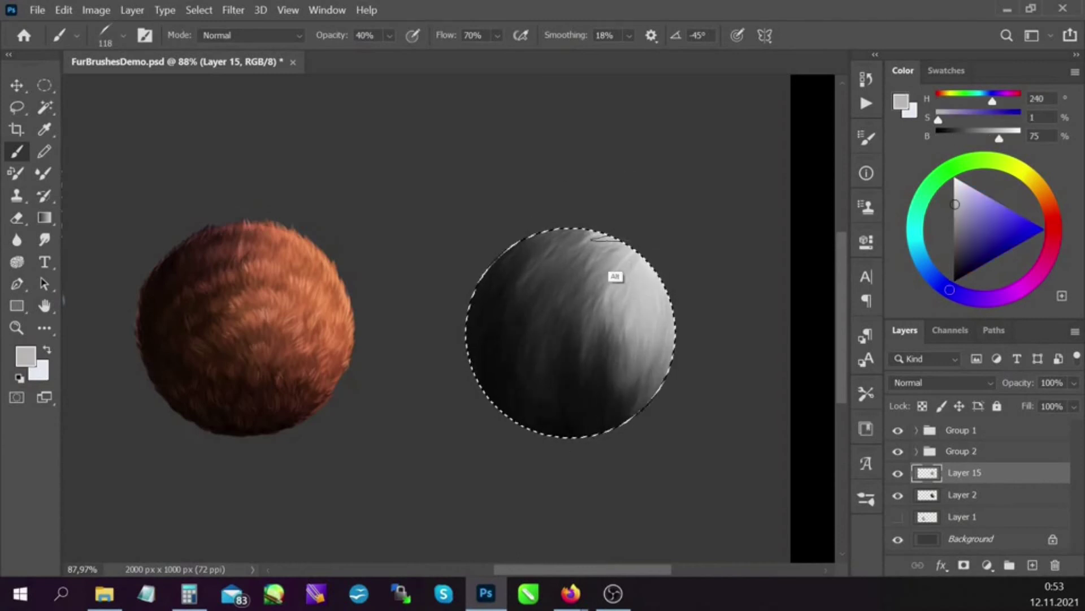
left_click(540, 305, "alt")
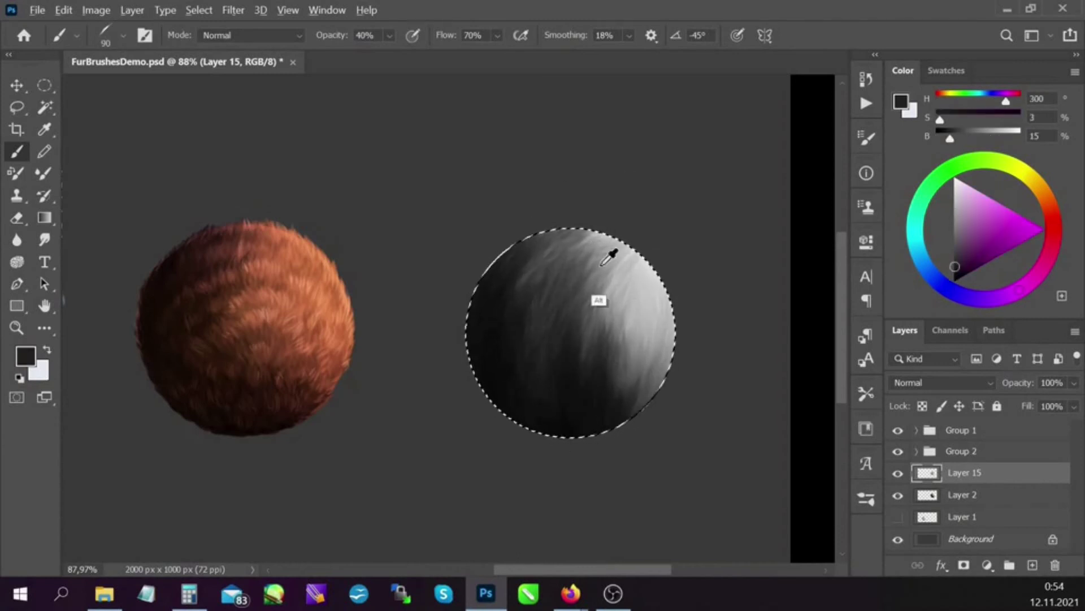
left_click(609, 257, "alt")
key("bracketright")
left_click_drag(650, 283, 611, 384)
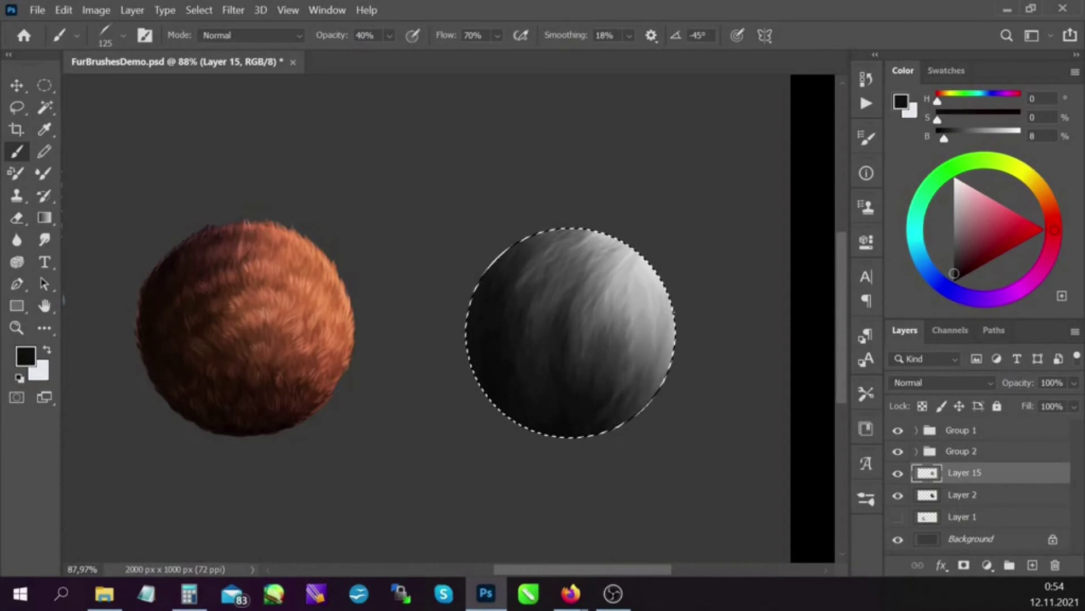
left_click(503, 286, "alt")
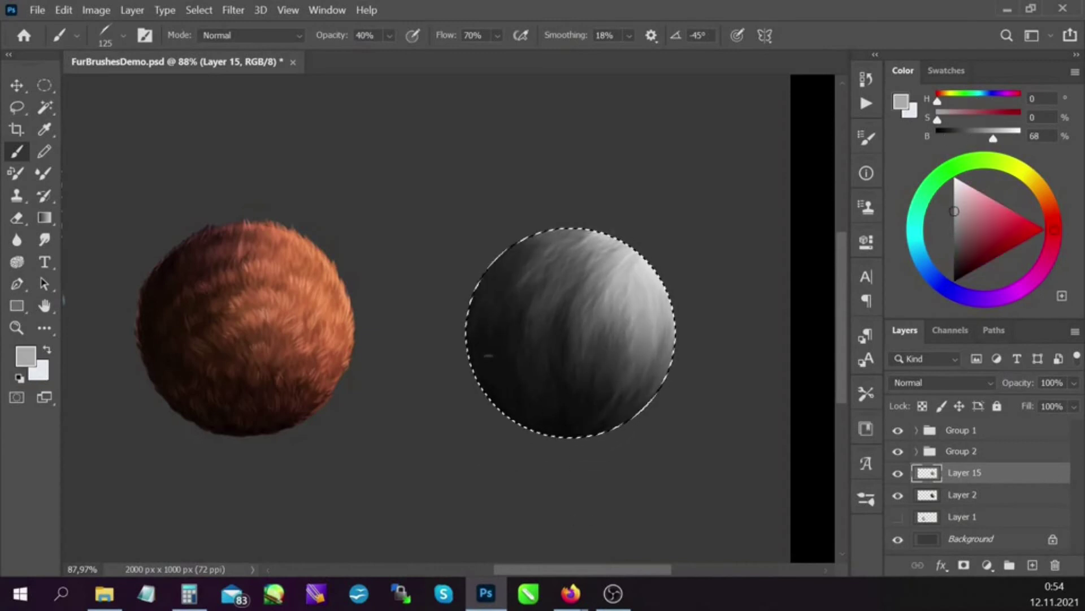
right_click(603, 243)
Step: Switch to a size-40 fur brush and paint light grey strokes on the sphere's left
left_click(799, 407)
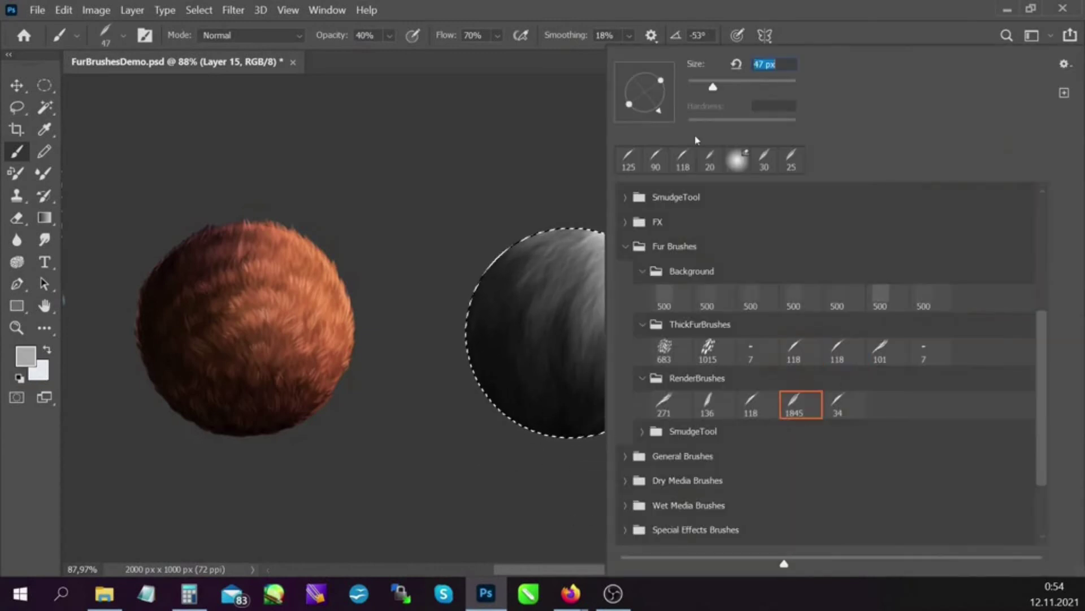
key("Return")
left_click(620, 249, "alt")
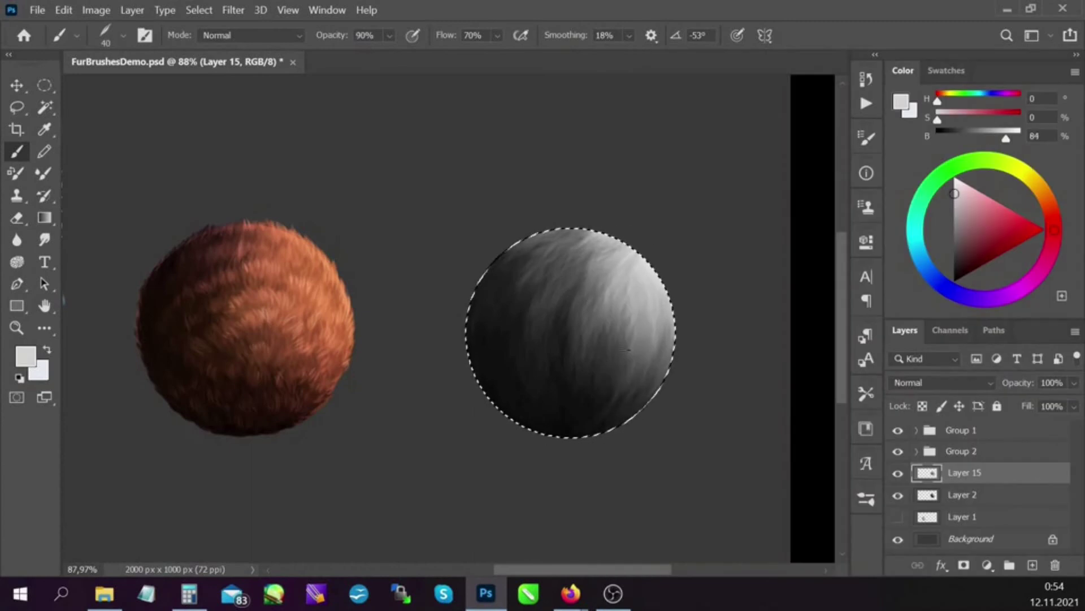
left_click(516, 286, "alt")
left_click(622, 293, "alt")
left_click_drag(540, 279, 528, 322)
Step: Sample a range of mid, dark and bright greys around the sphere for fur strokes
left_click(590, 319, "alt")
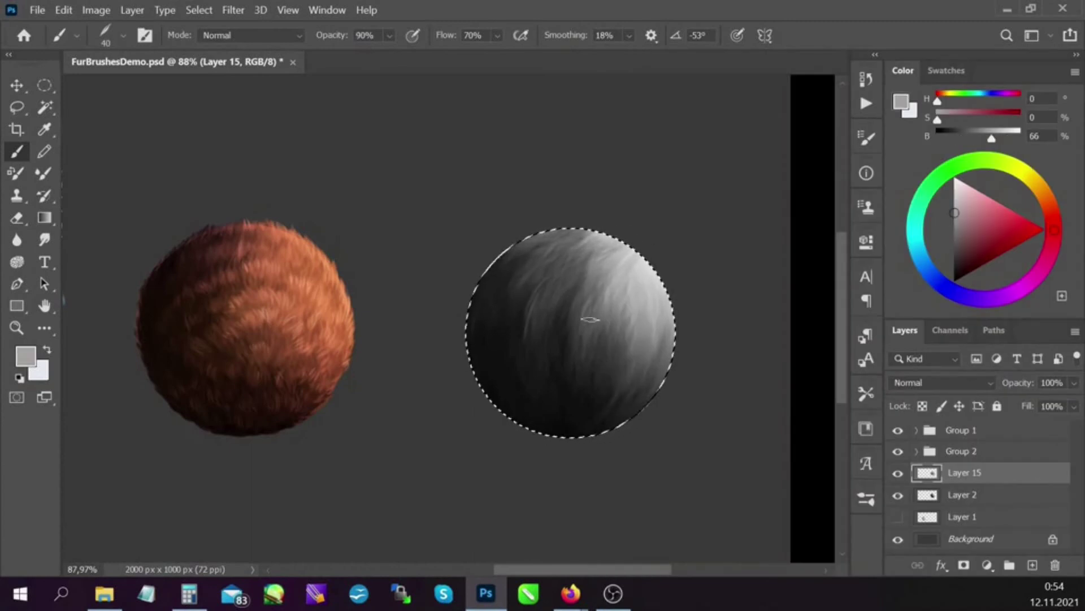
left_click(532, 356, "alt")
left_click(622, 305, "alt")
left_click(625, 296, "alt")
left_click(641, 283, "alt")
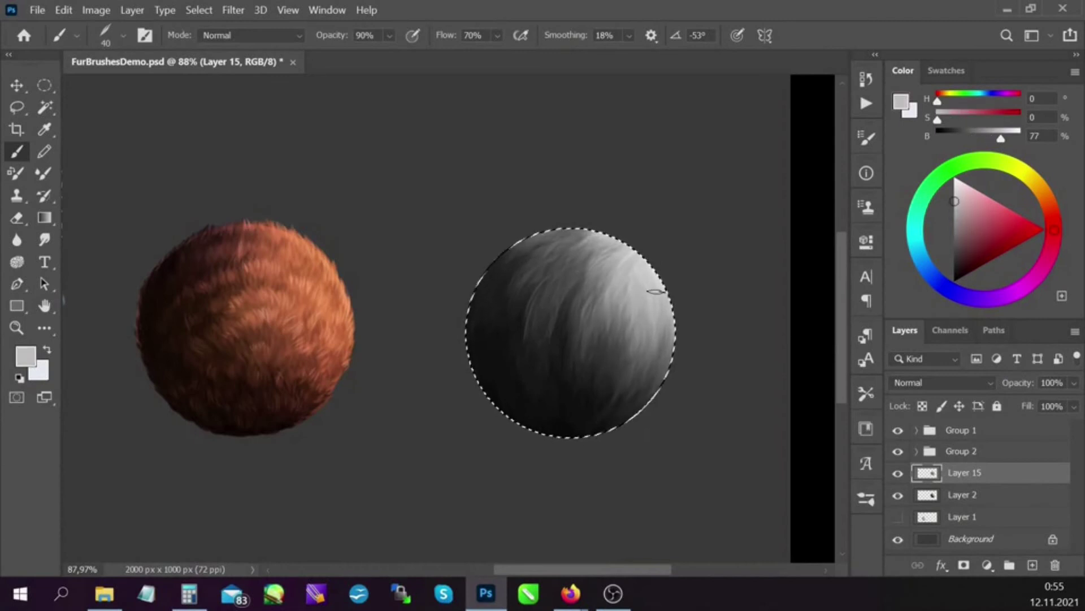
left_click(635, 415, "alt")
left_click(594, 231, "alt")
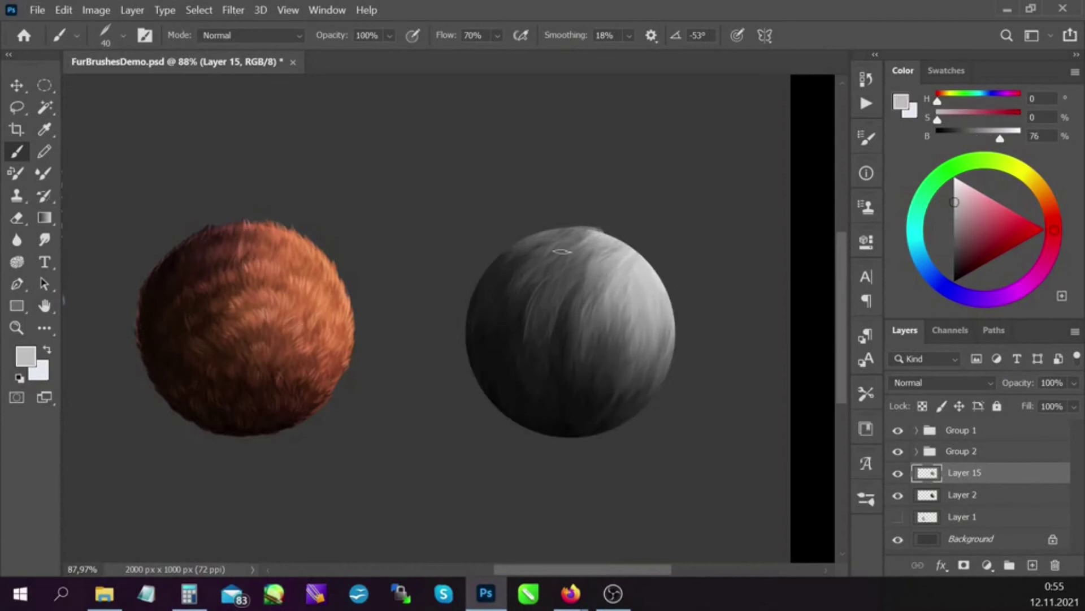
Step: Sample darker greys from the top and left edges, then paint strands along the right edge
left_click(562, 230, "alt")
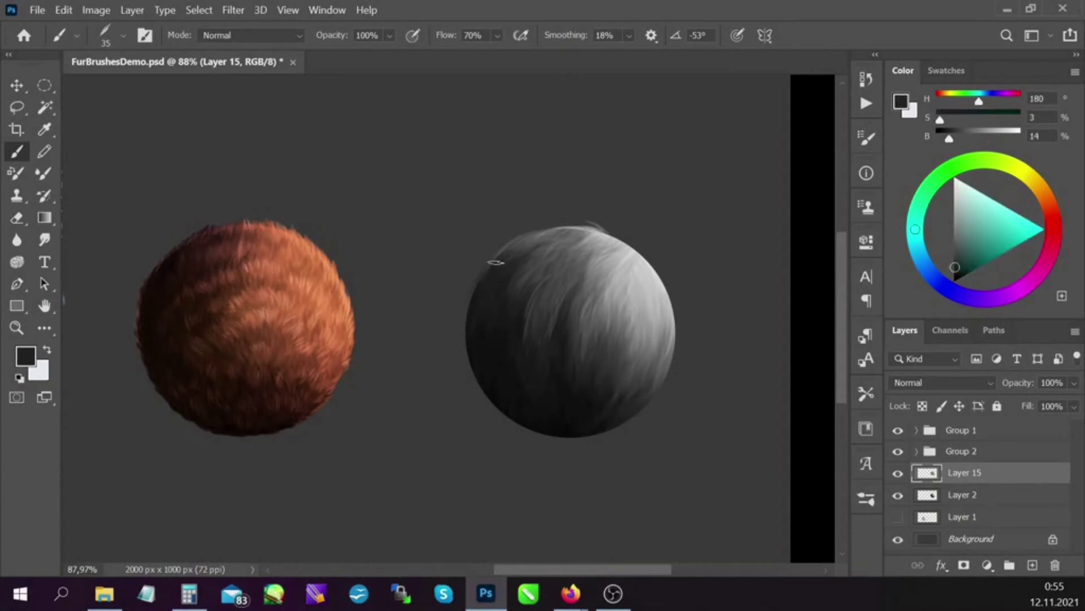
left_click(475, 342, "alt")
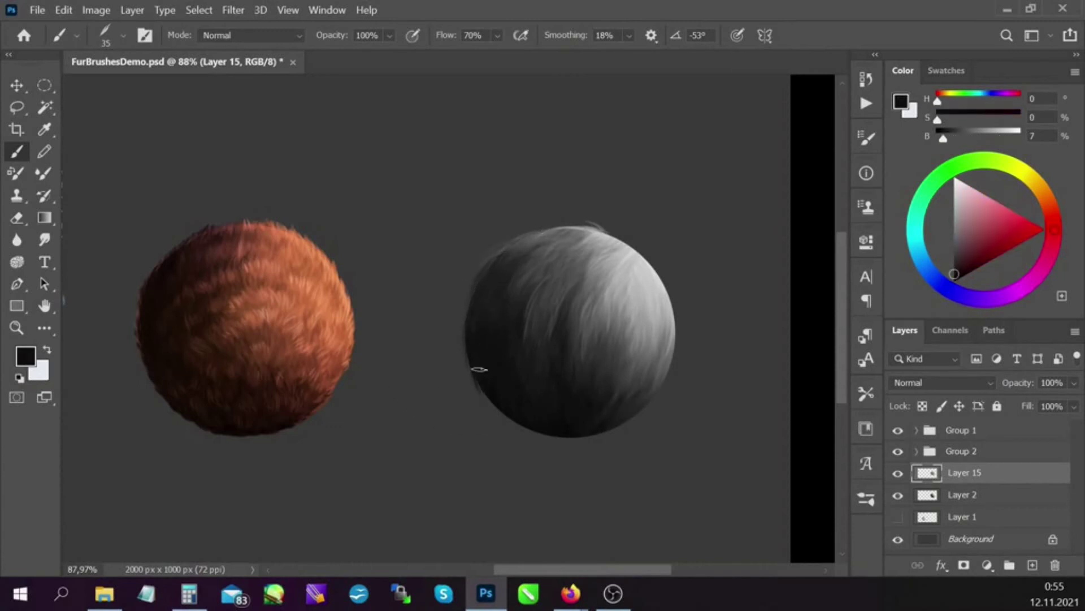
left_click(516, 392, "alt")
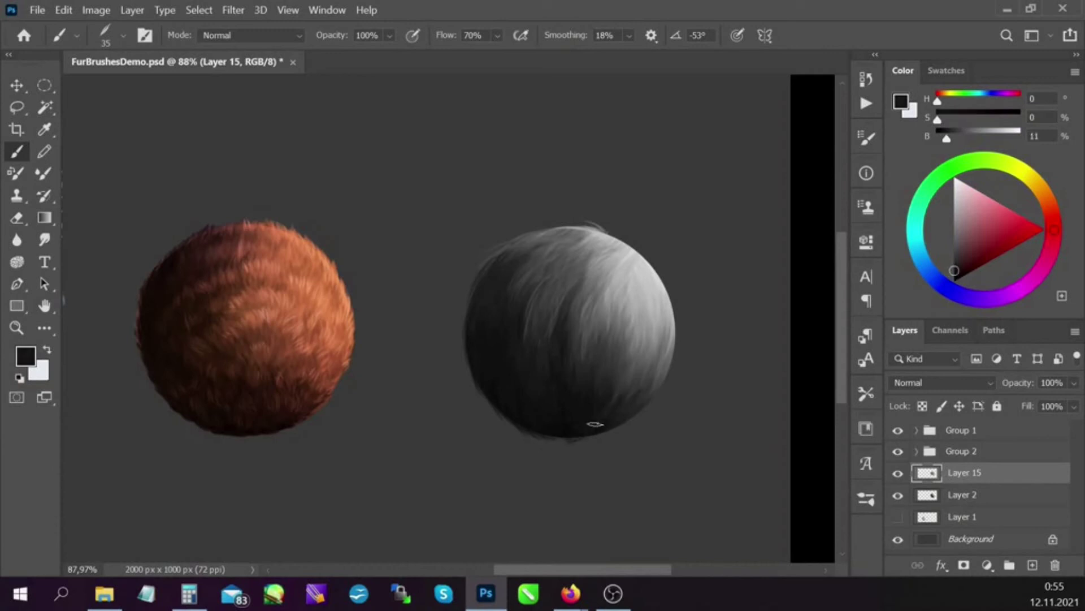
left_click(502, 318, "alt")
left_click(508, 274, "alt")
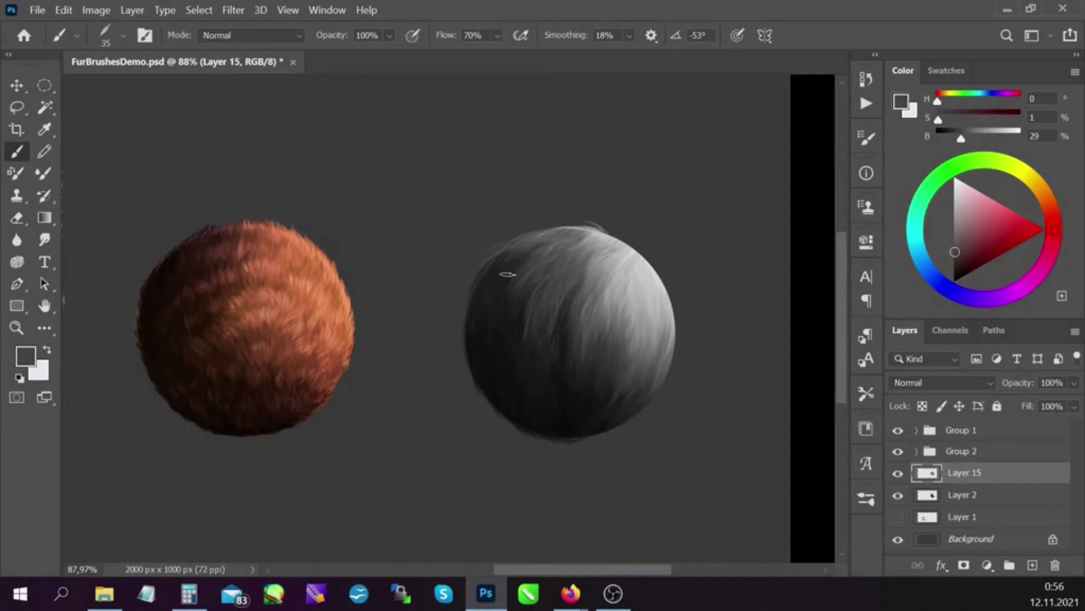
left_click(619, 345, "alt")
left_click_drag(636, 257, 673, 359)
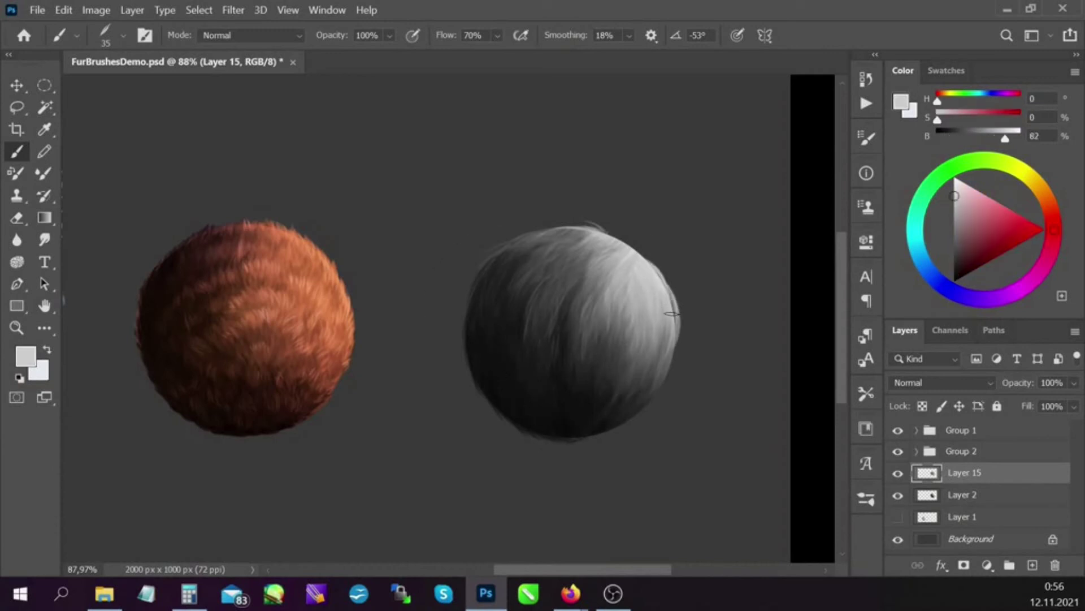
Step: Sample more dark and light greys and load the grey ball's outline as a selection
left_click(604, 403, "alt")
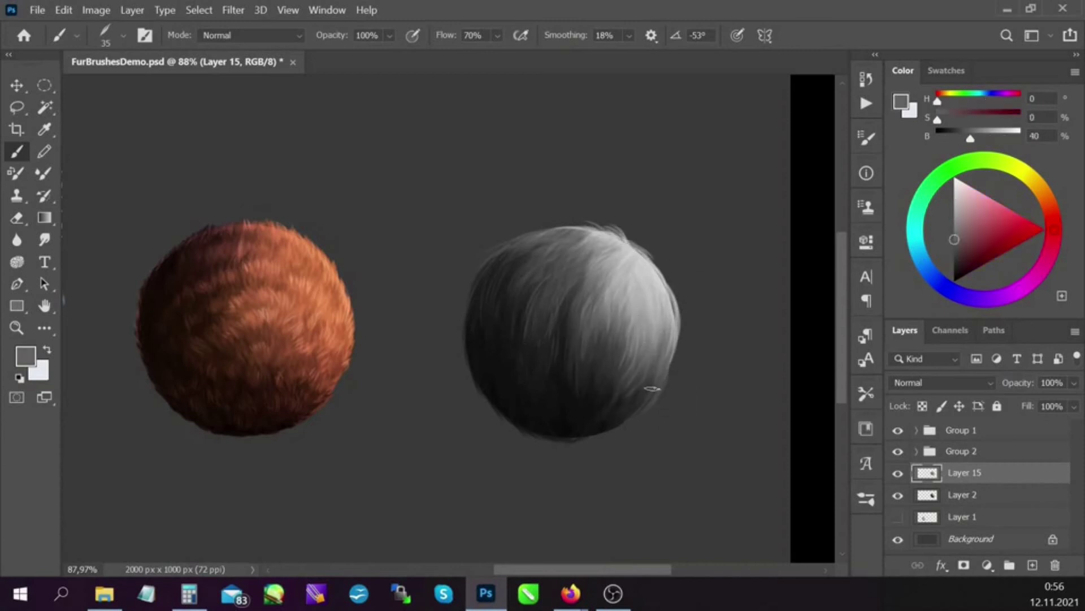
left_click(572, 436, "alt")
left_click(656, 356, "alt")
left_click(647, 281, "alt")
left_click(927, 495, "ctrl")
Step: Tint the selected ball with a red gradient on a new Multiply layer, then deselect
key("ctrl+shift+alt+n")
left_click(941, 382)
left_click(910, 210)
key("g")
left_click(1021, 227)
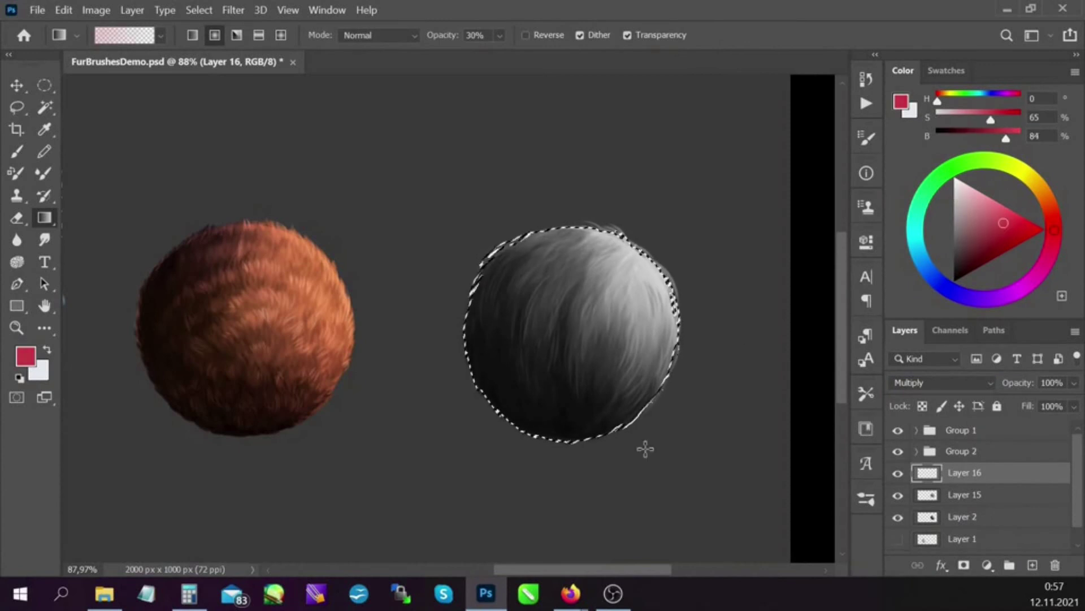
left_click_drag(644, 446, 616, 277)
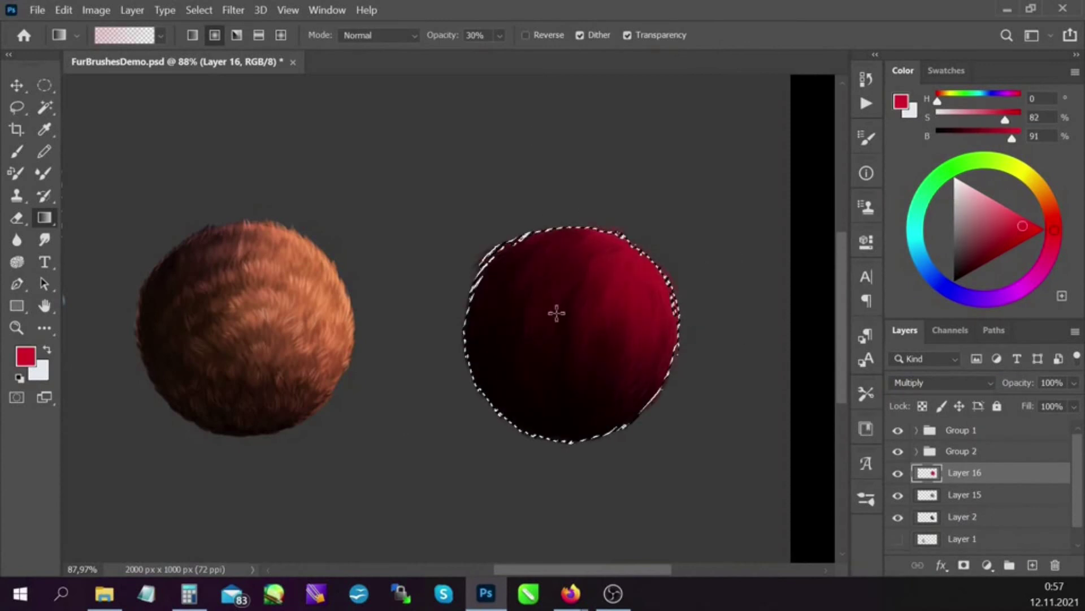
key("ctrl+d")
Step: Brighten the grey fur layer with Levels, black point 0 and white point pulled in
left_click(965, 495)
left_click(964, 516, "shift")
right_click(976, 516)
left_click(901, 495)
key("ctrl+l")
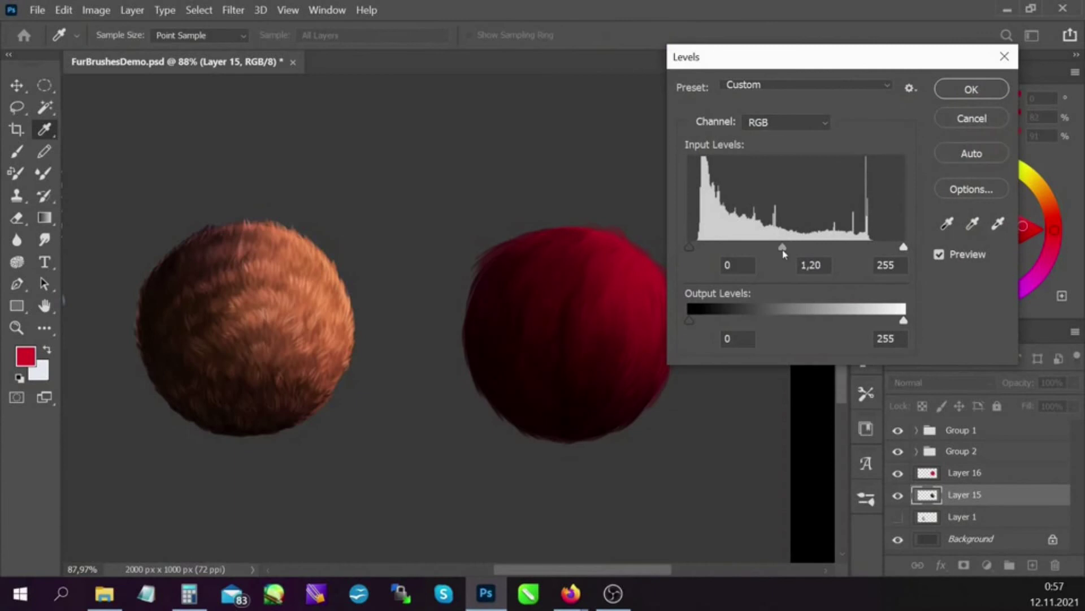
left_click_drag(691, 248, 688, 249)
mouse_move(904, 247)
left_mouse_down()
mouse_move(883, 249)
mouse_move(872, 266)
left_mouse_up()
key("Return")
Step: Make the red tint layer brighter and more saturated with Hue/Saturation (+8)
left_click(928, 474)
key("ctrl+u")
left_click(873, 220)
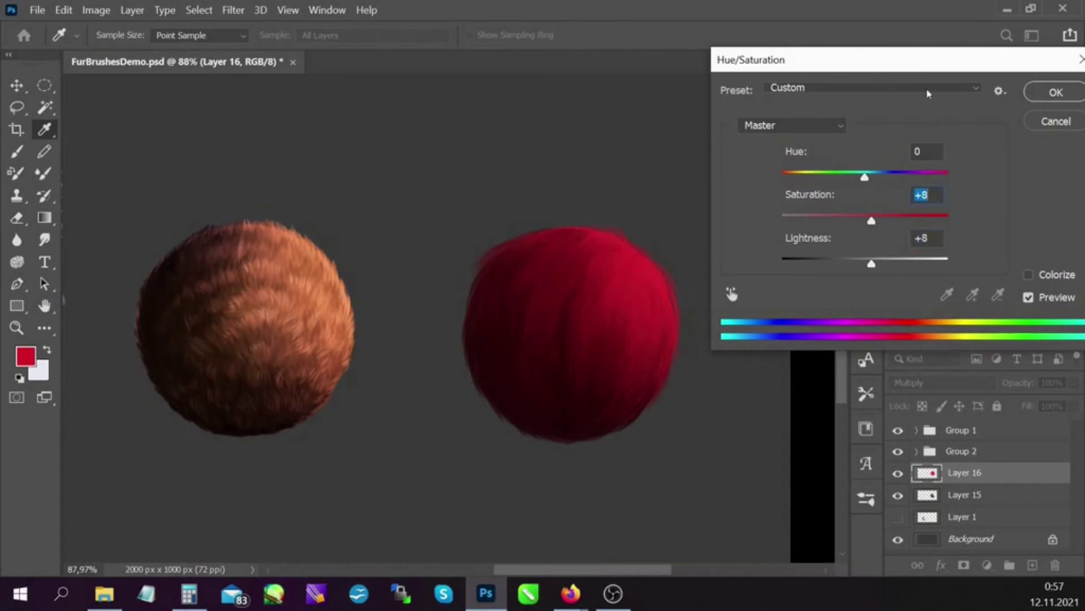
key("Return")
key("b")
key("ctrl+shift+alt+n")
Step: Paint a light strand on the red ball, sample reds, and briefly check Levels on the fur layer
left_click_drag(606, 256, 629, 283)
left_click(630, 283, "alt")
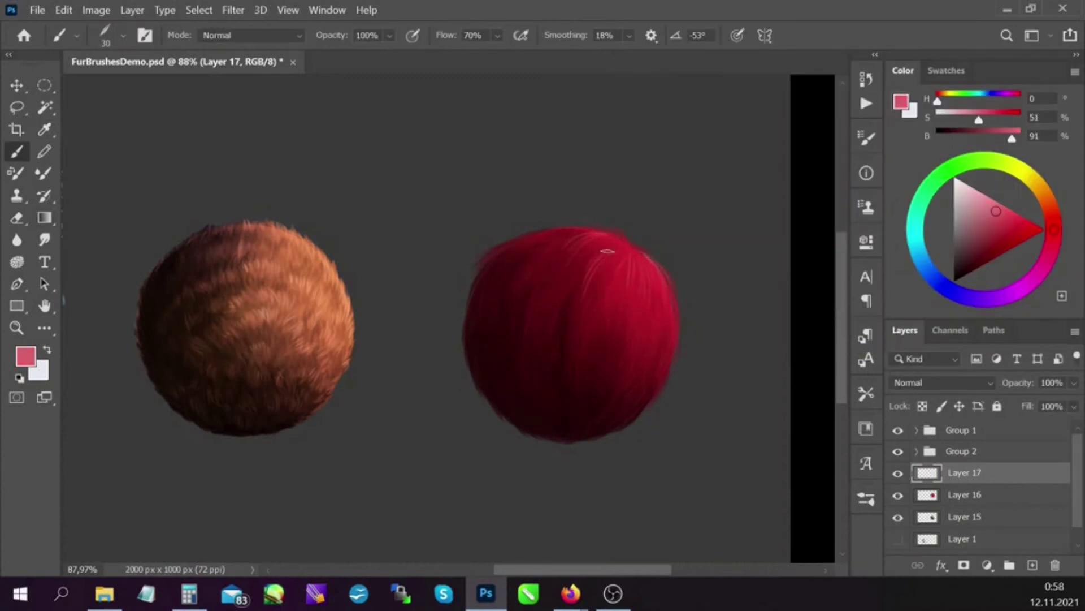
left_click(555, 288, "alt")
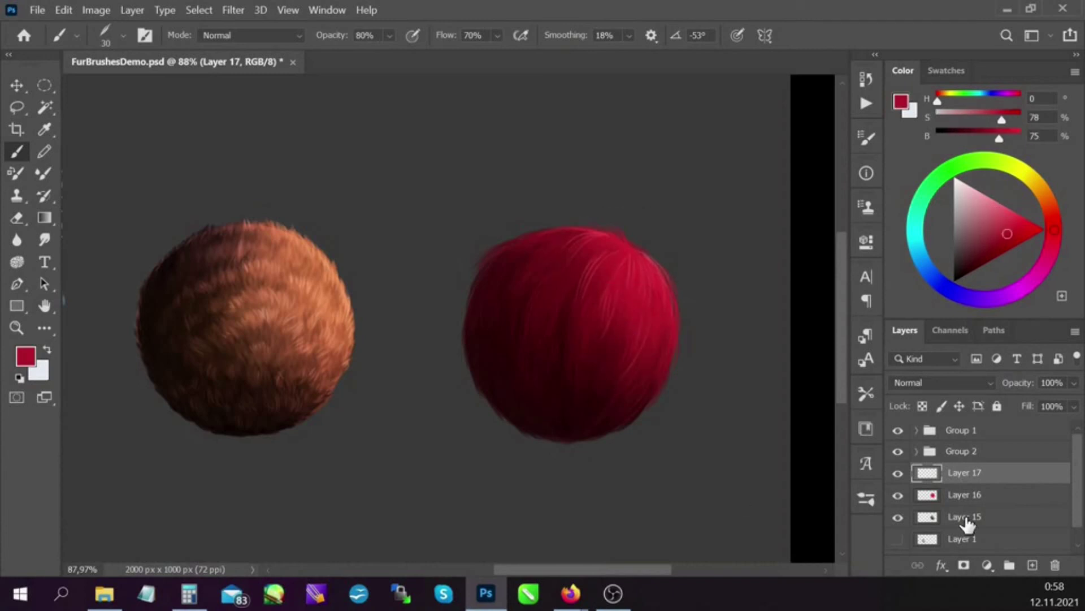
left_click(967, 523)
key("ctrl+l")
key("Escape")
Step: Sample reds ranging from dark to light pink for more hair strands on the red ball
left_click(514, 279, "alt")
left_click(478, 364, "alt")
left_click(546, 309, "alt")
left_click(630, 312, "alt")
left_click(670, 319, "alt")
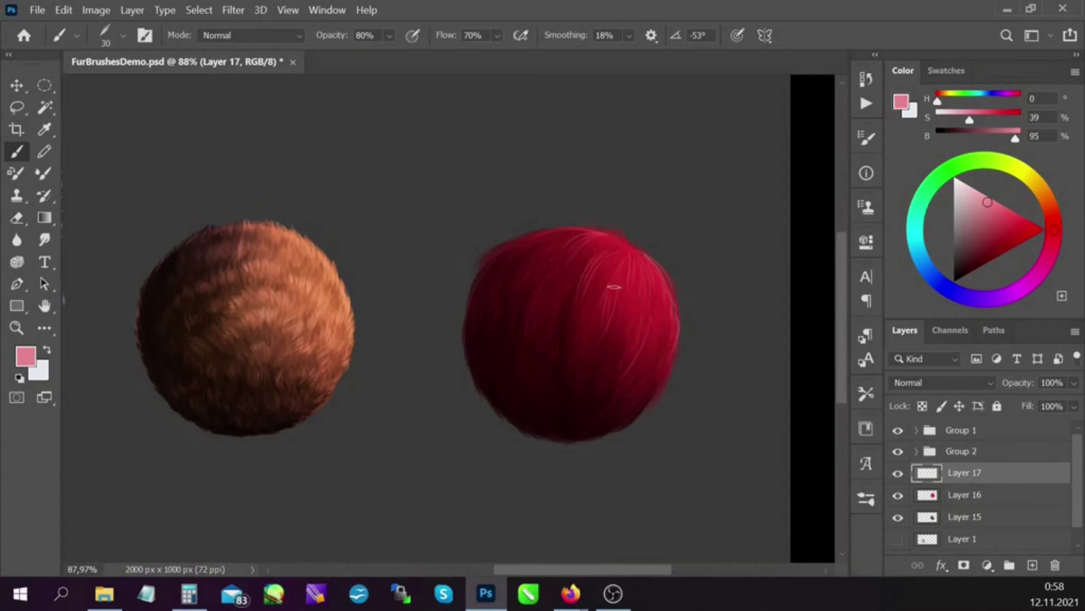
Step: Lasso the lower part of the red ball, copy it to a new layer, and brighten with Levels
left_click(936, 496, "ctrl")
key("l")
left_click_drag(531, 192, 701, 348)
left_click_drag(523, 446, 684, 398)
key("ctrl+j")
key("ctrl+l")
left_click_drag(904, 247, 871, 249)
Step: Raise the copied fur's midtones with Levels and set up a soft eraser to blend it
left_click_drag(779, 247, 772, 247)
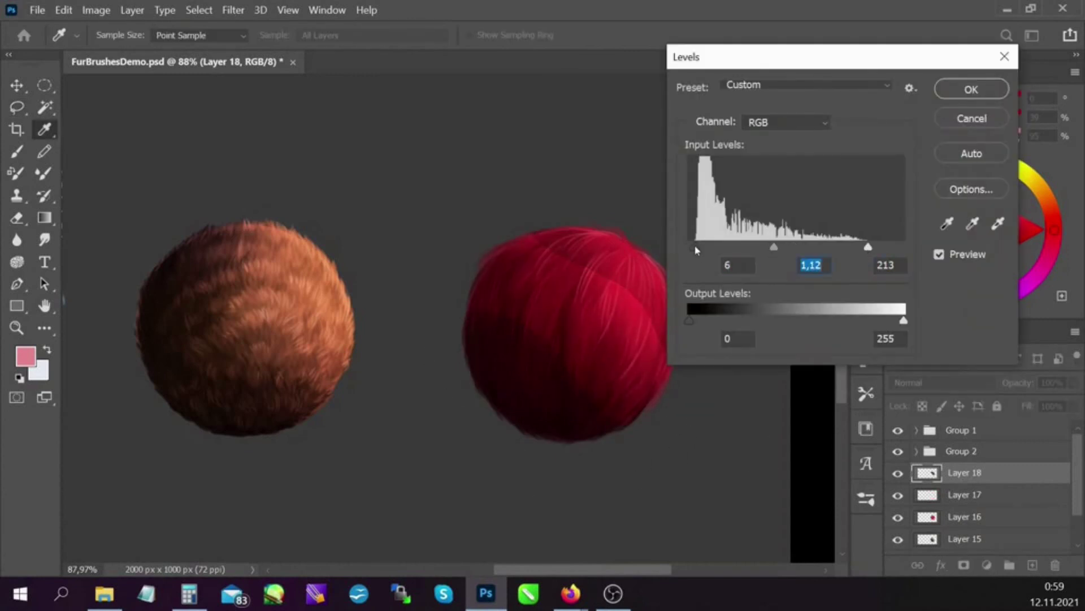
key("Return")
key("e")
right_click(778, 224)
key("Escape")
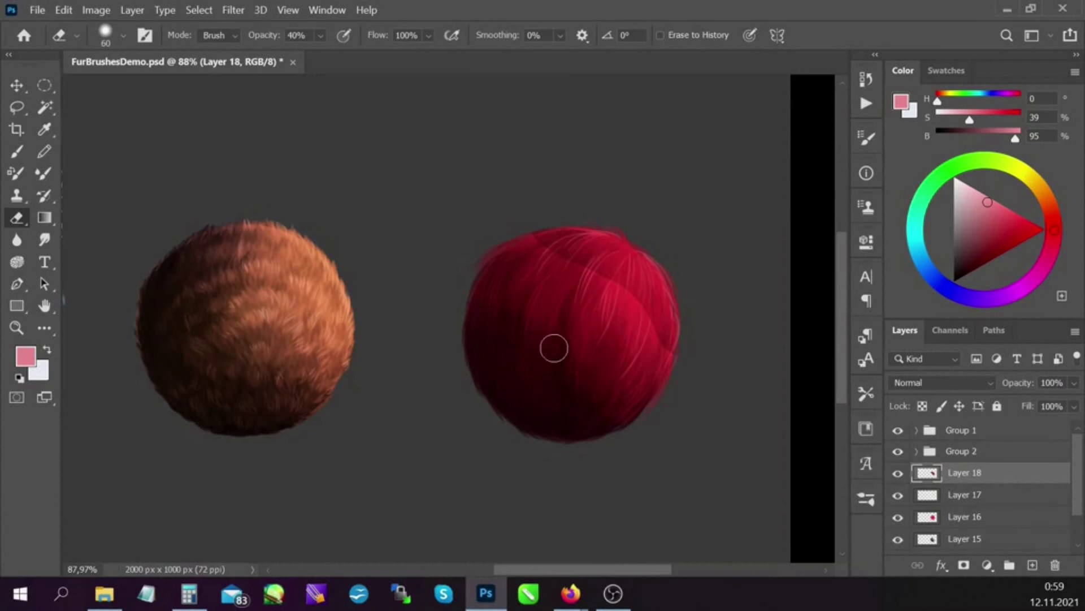
right_click(698, 176)
key("Escape")
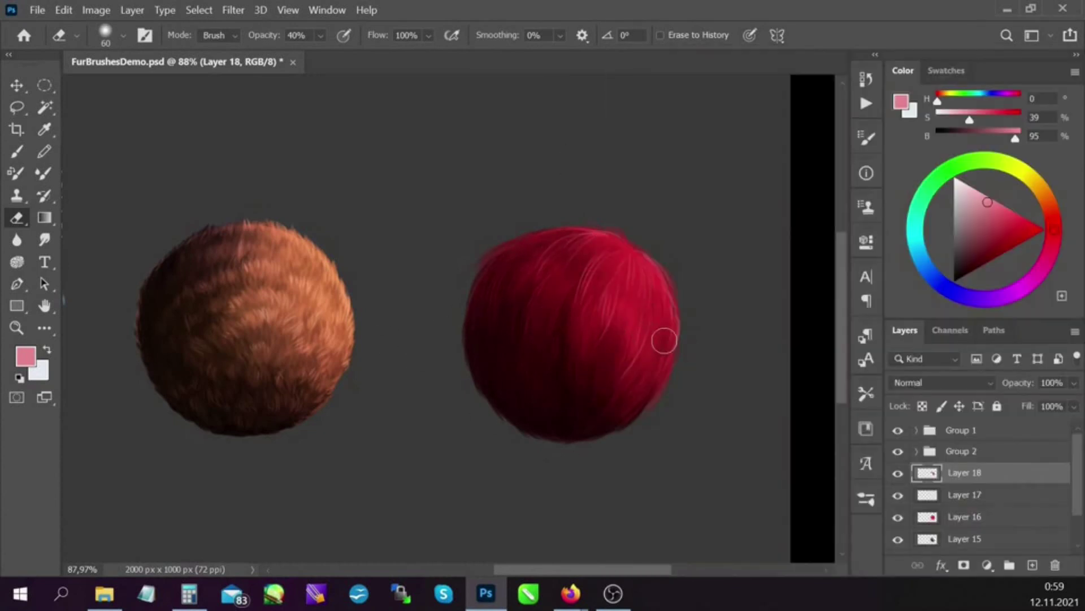
Step: Fine-tune a light pink brush colour and save the document
key("b")
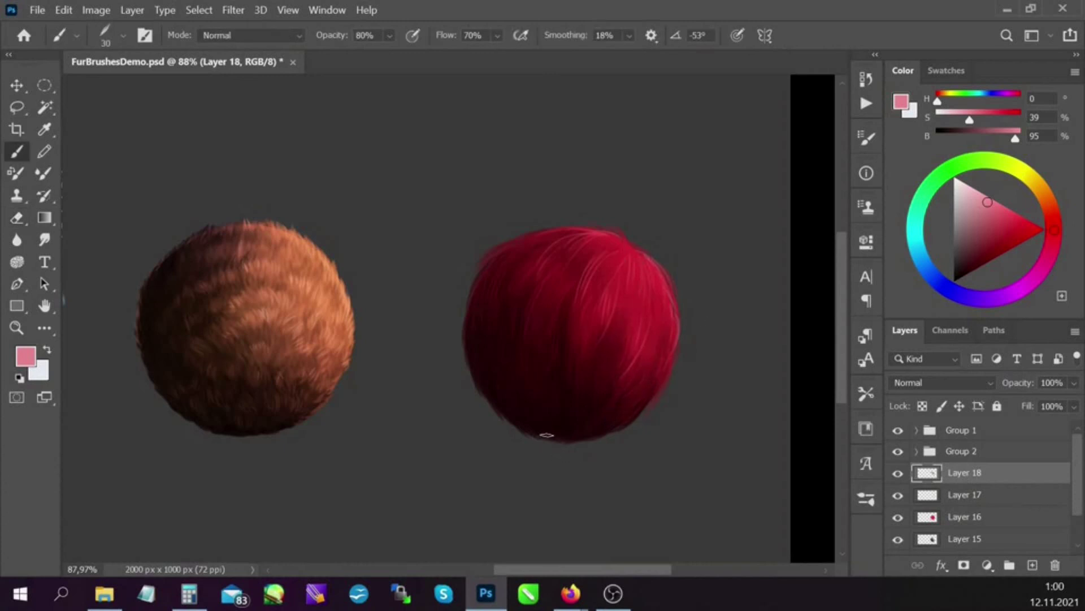
left_click_drag(989, 202, 983, 205)
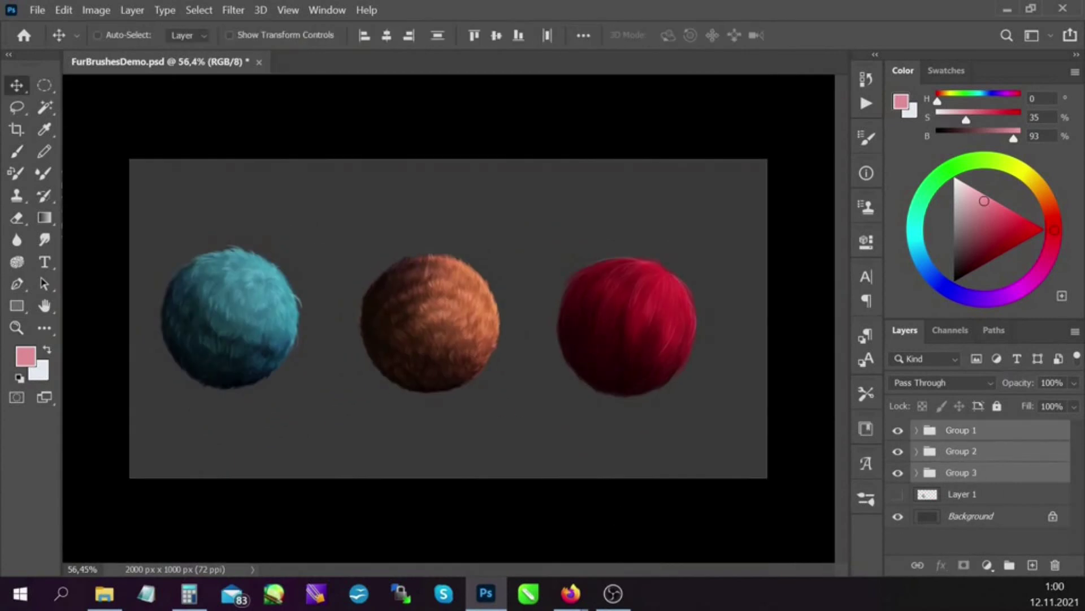
key("ctrl+s")
Step: On a new layer above Background, lay a gradient band and darken the top with black
key("ctrl+shift+alt+n")
key("g")
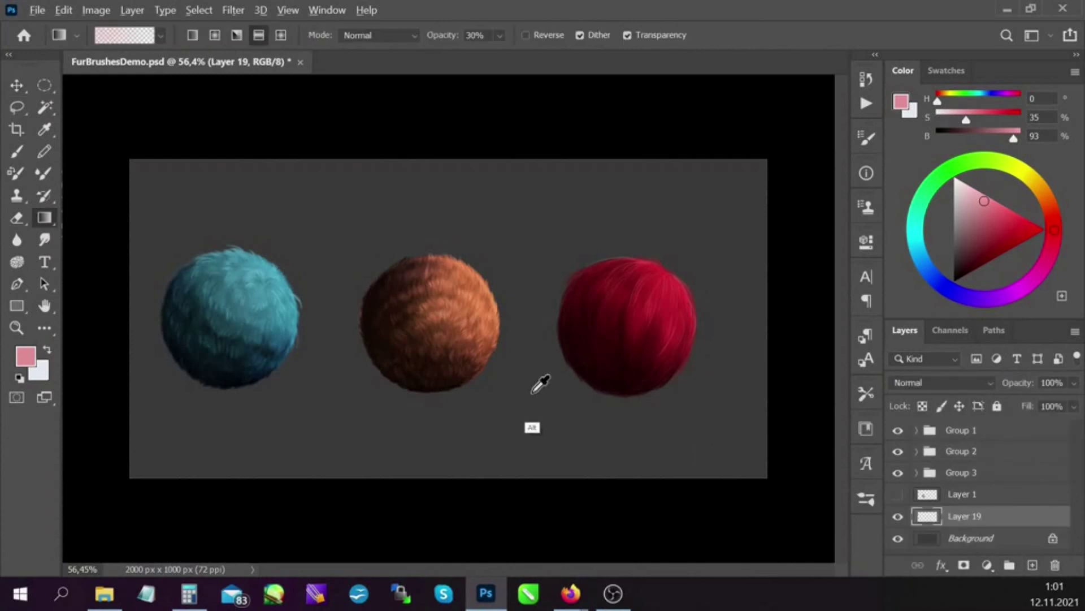
left_click_drag(540, 340, 543, 462)
key("d")
left_click(192, 35)
left_click_drag(501, 162, 507, 429)
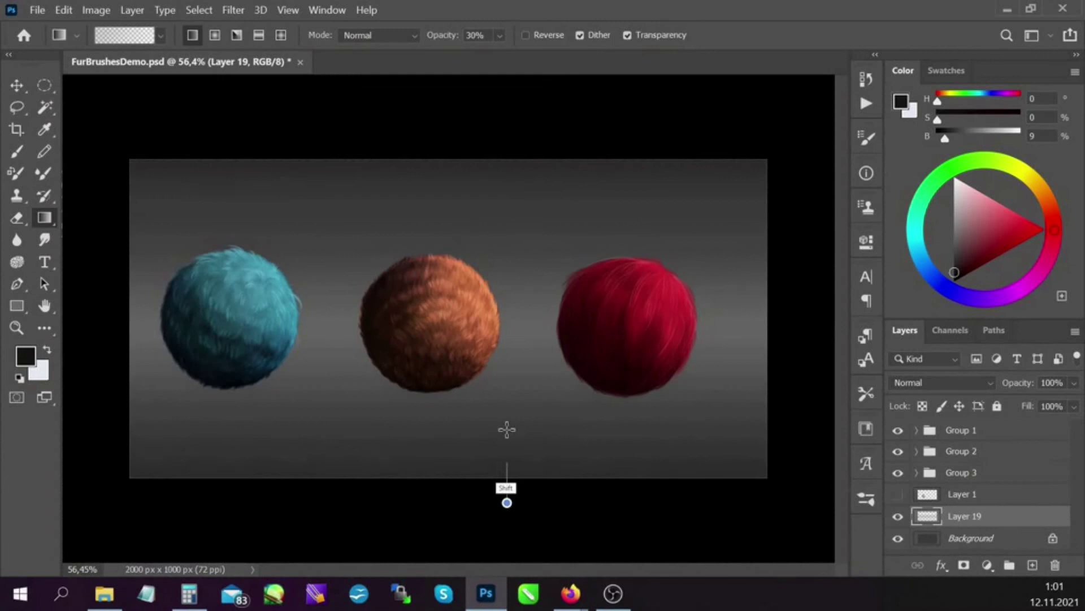
Step: Add a reflected light grey band across the middle, then re-darken the top with a linear black gradient
left_click(259, 35)
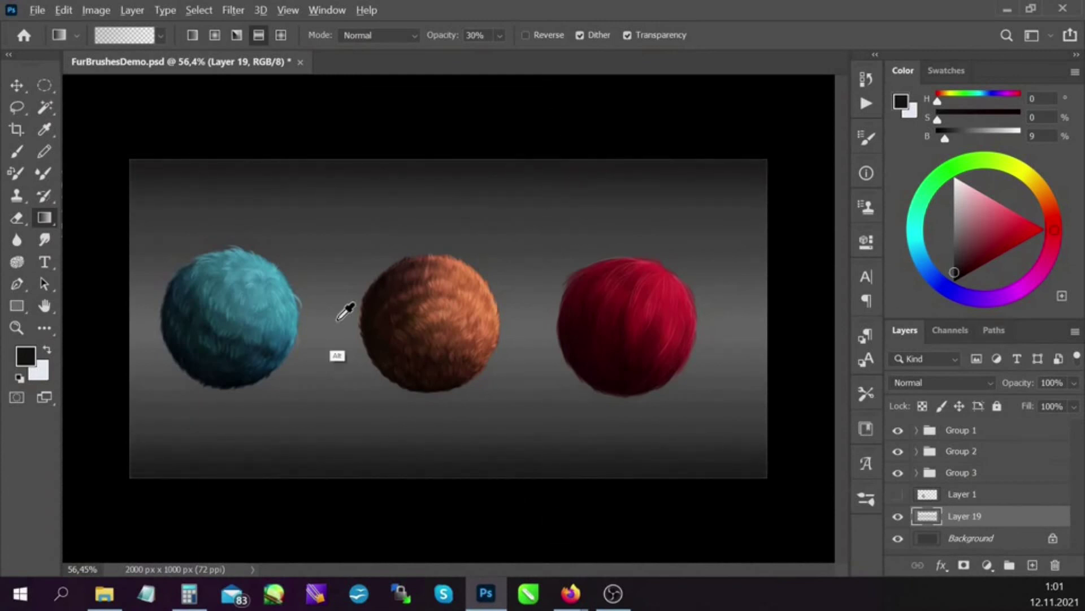
left_click(346, 308, "alt")
left_click_drag(346, 308, 656, 211)
key("d")
left_click(192, 35)
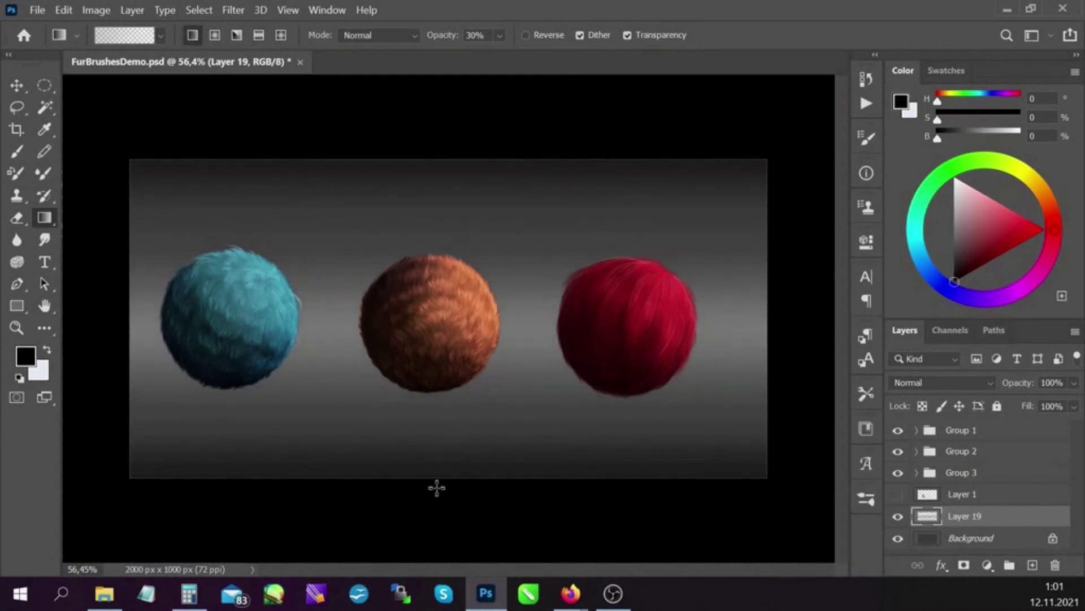
left_click_drag(435, 164, 435, 487)
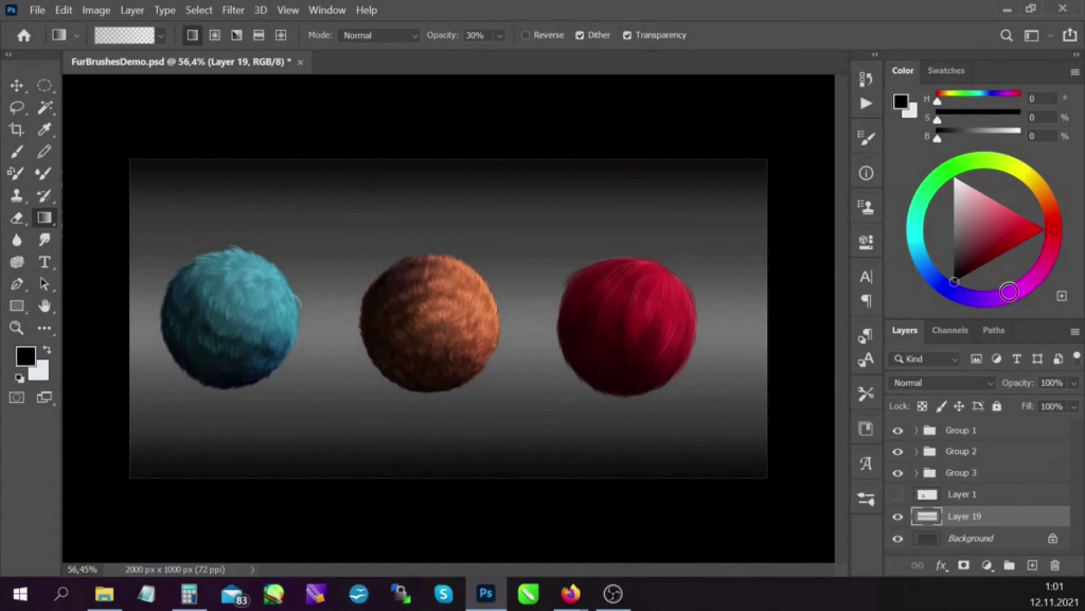